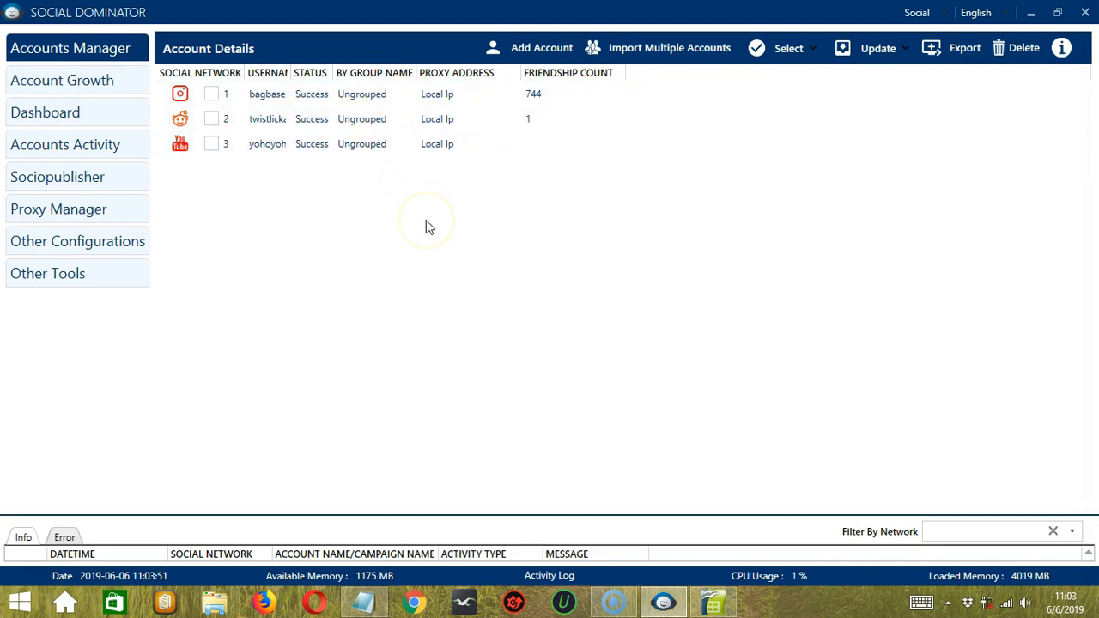
- Start a new account in Social Dominator with Tumblr as the social network
click(532, 51)
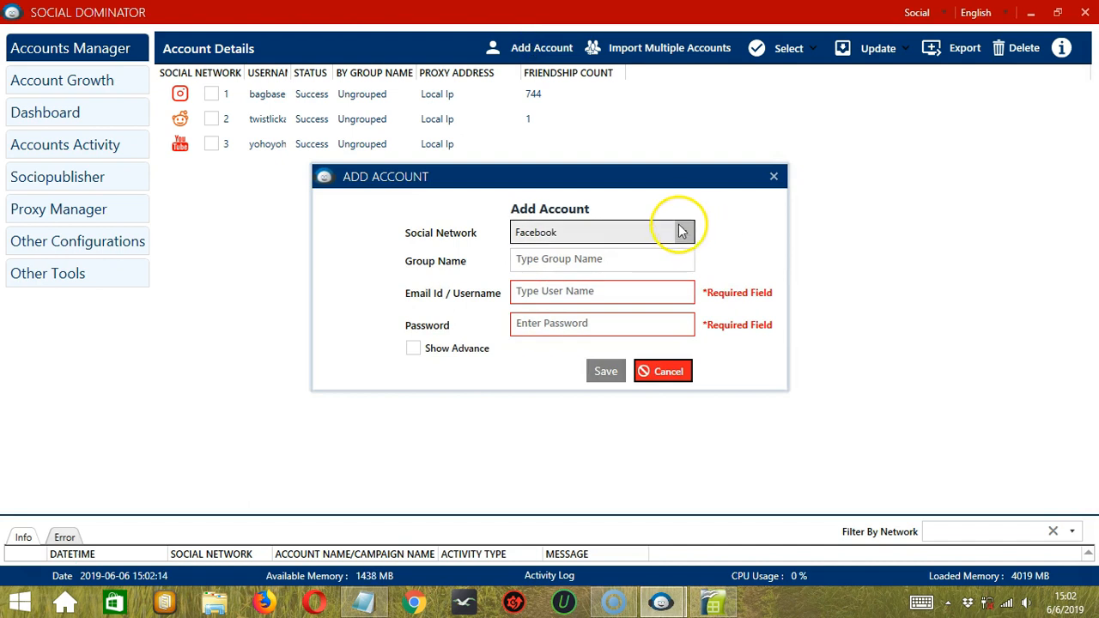
click(681, 230)
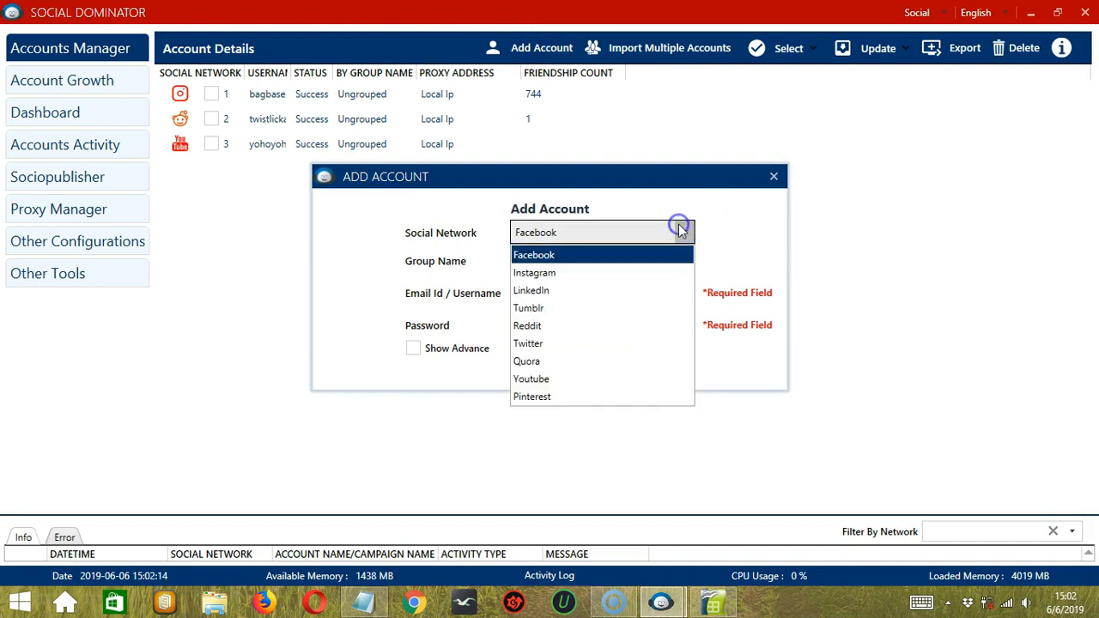
click(566, 308)
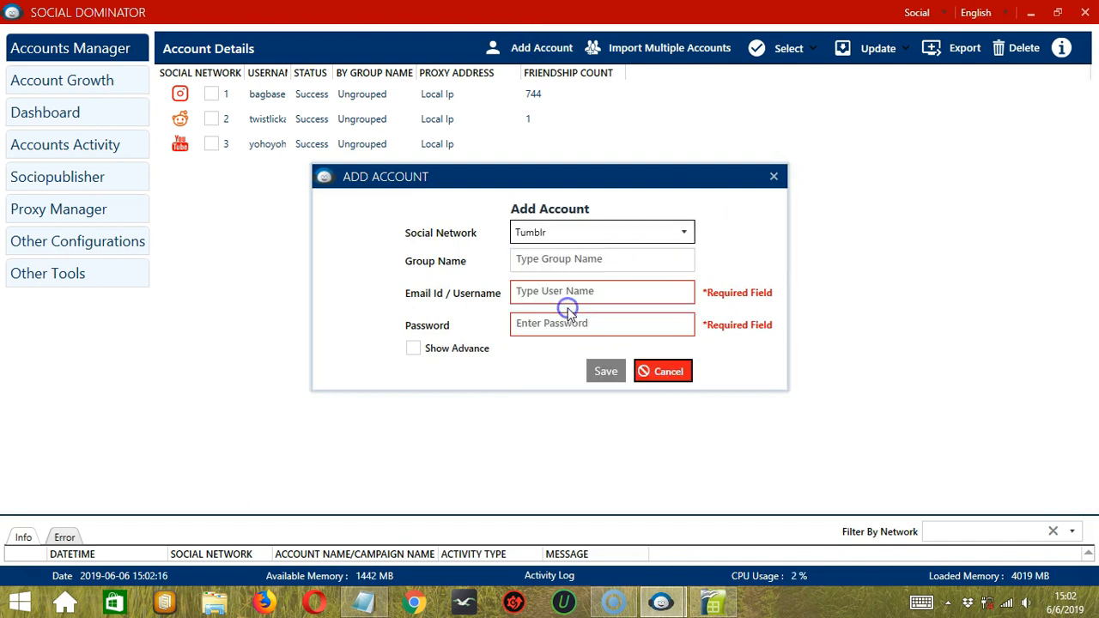
click(546, 257)
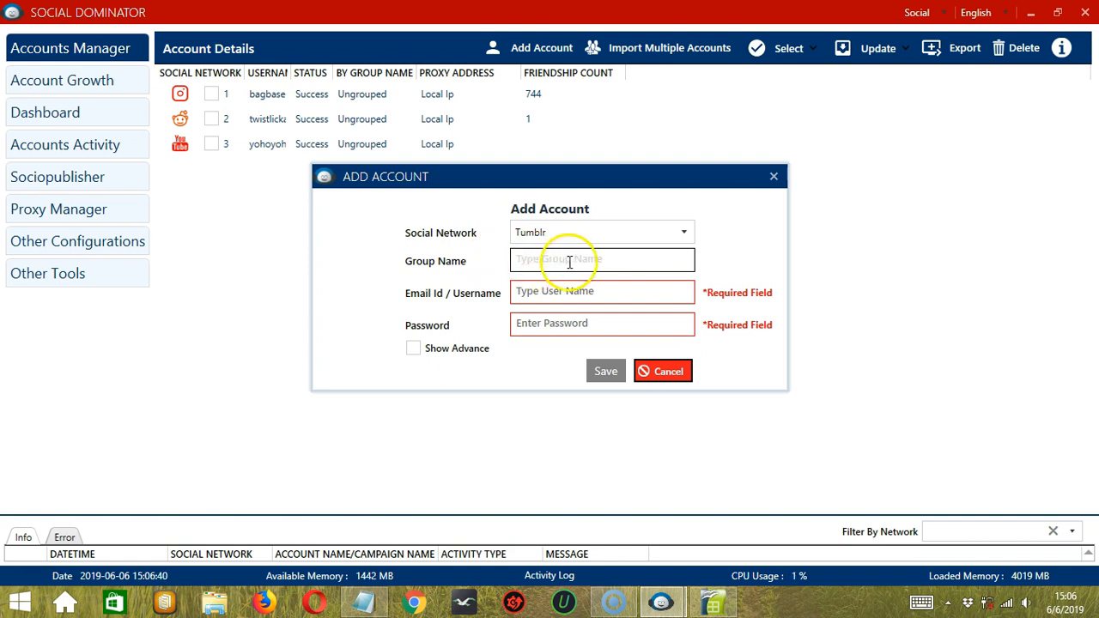
- Enter the account's e-mail login and password, leave the advanced proxy options off, and save
click(556, 293)
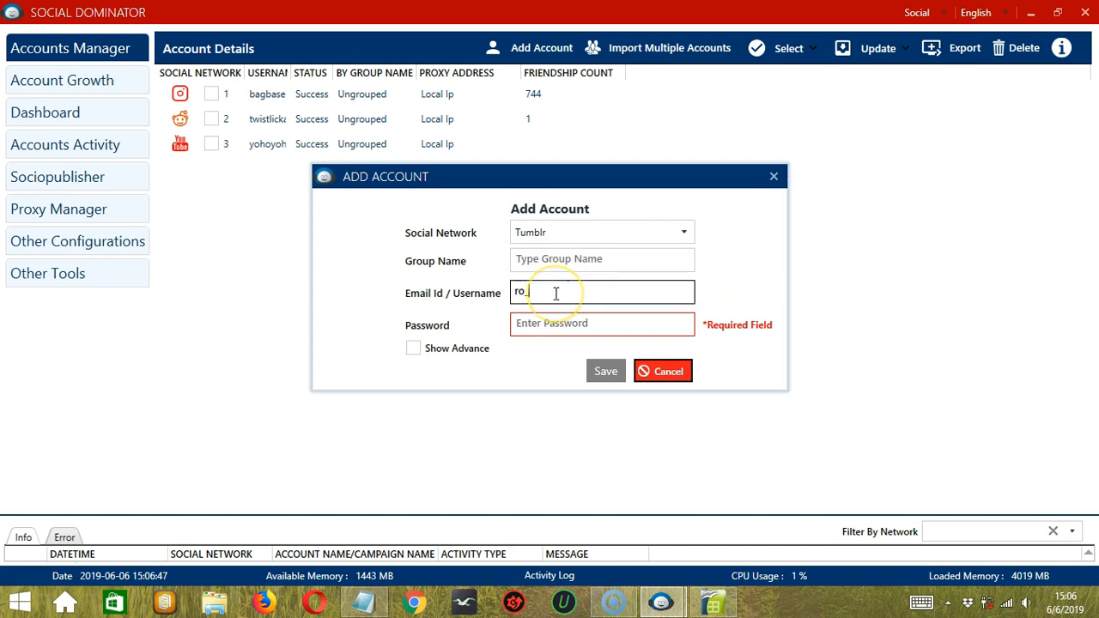
click(523, 326)
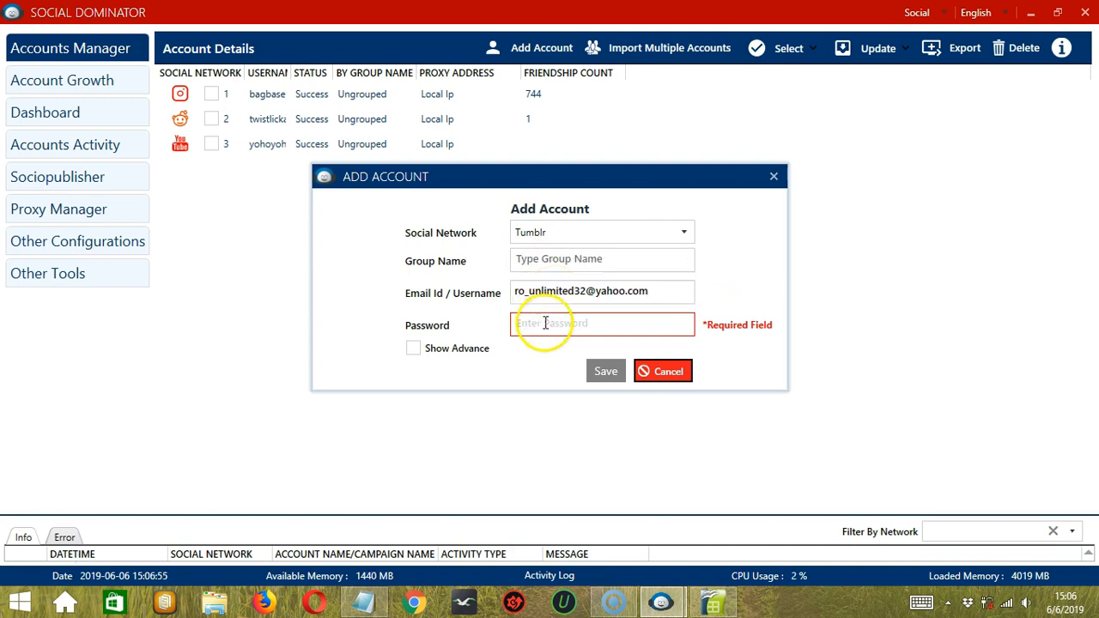
text(************)
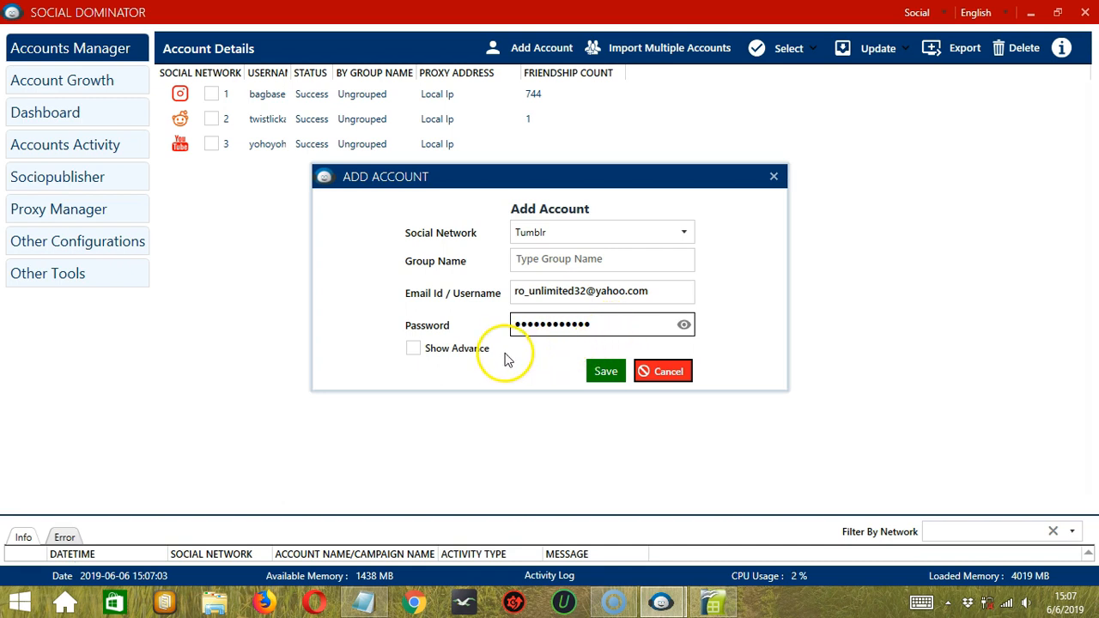
click(413, 351)
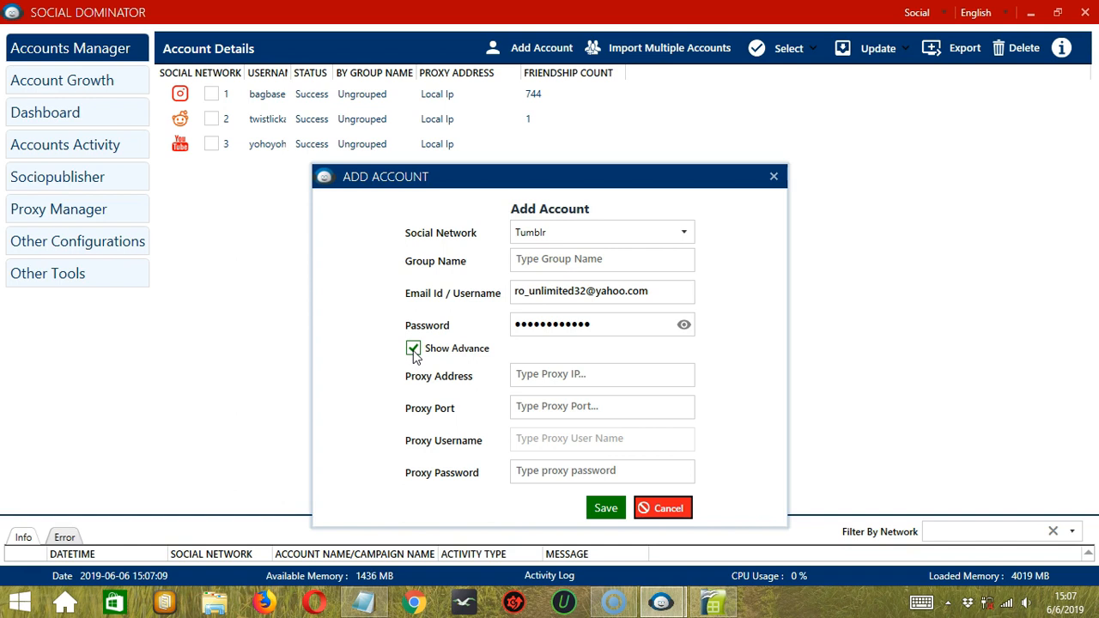
click(413, 350)
click(618, 380)
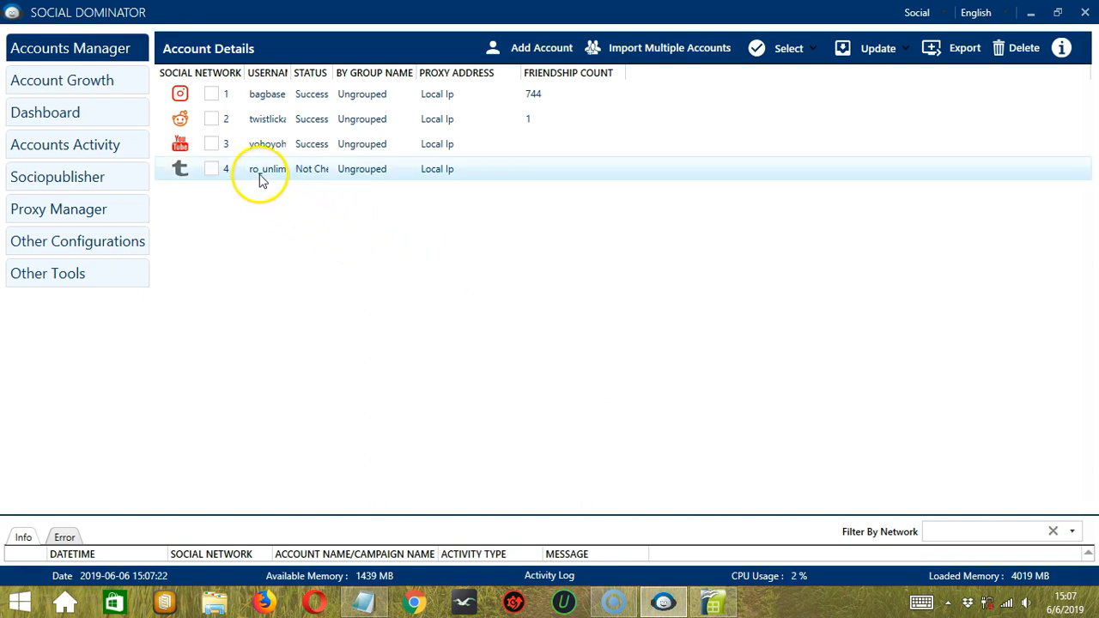
- Drag the STATUS column wider until the Tumblr account's Success status is fully readable
drag(335, 72, 356, 83)
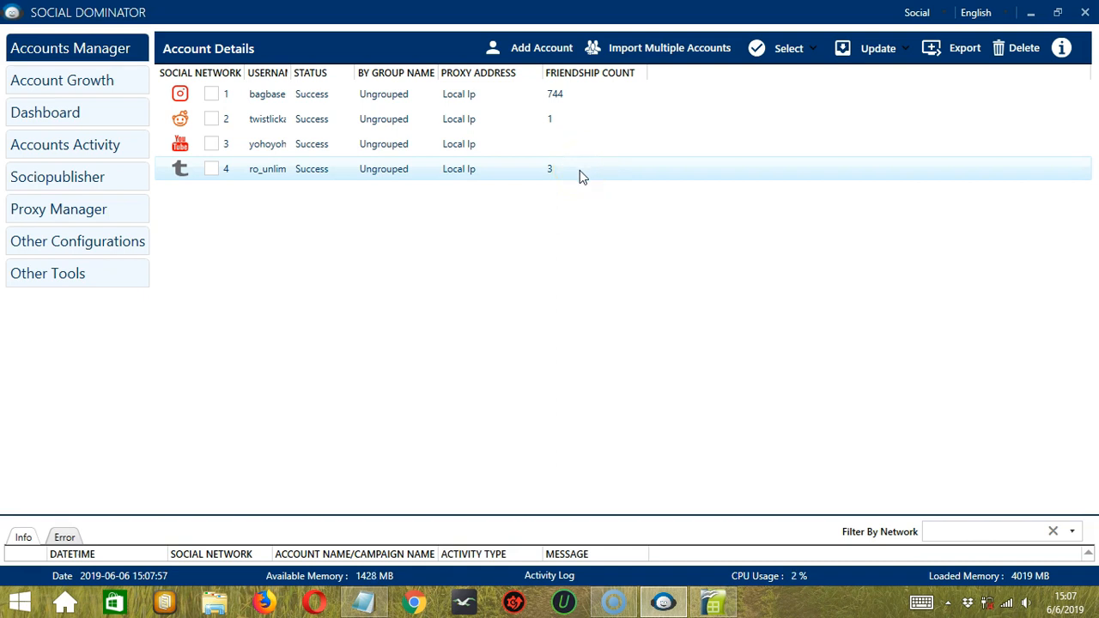
- Open the Tumblr account's Details form and look over its Ungrouped group and account name
right_click(260, 180)
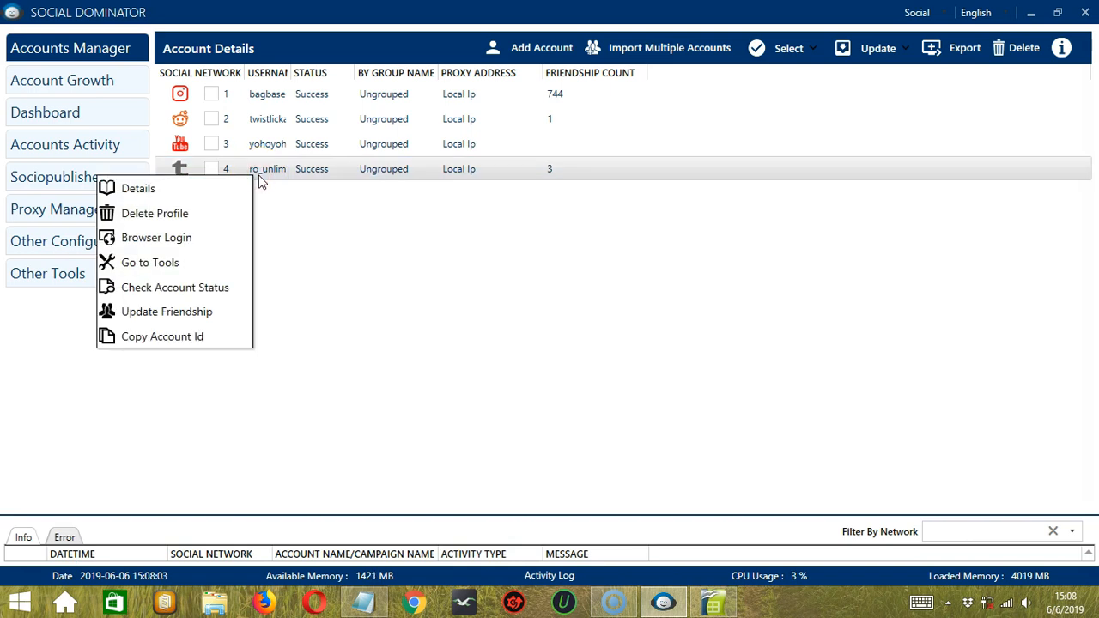
click(216, 191)
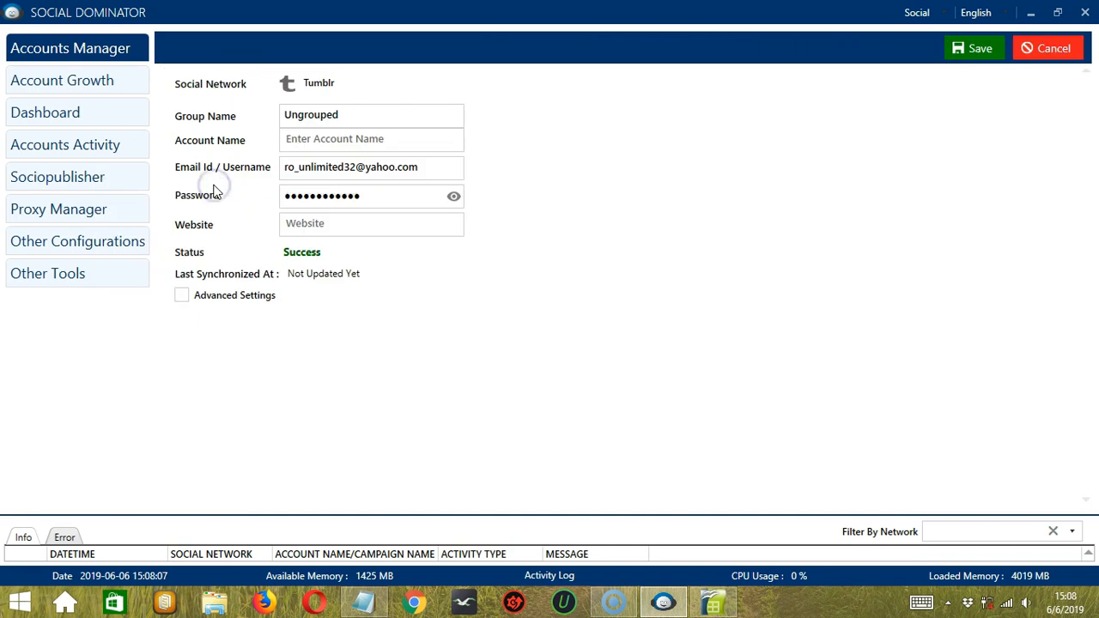
click(352, 115)
click(341, 117)
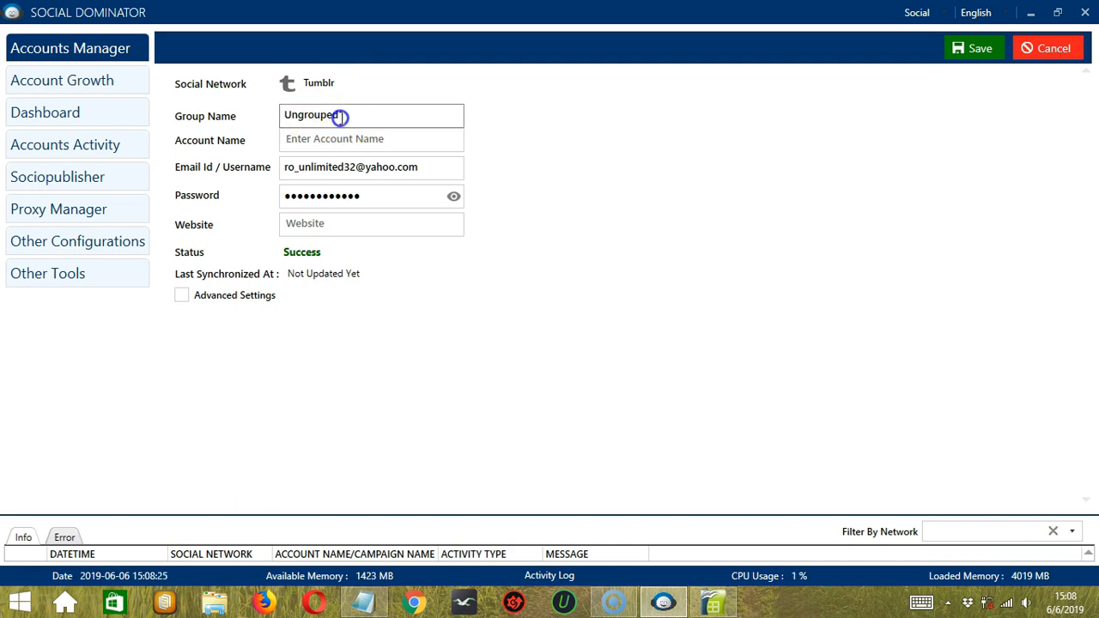
click(341, 118)
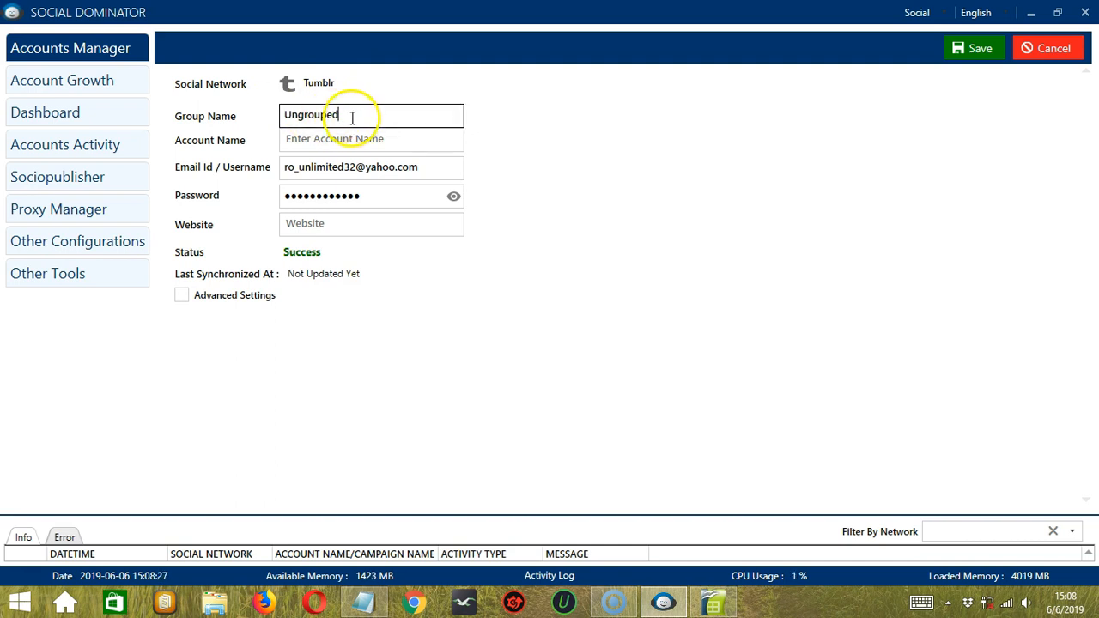
click(316, 140)
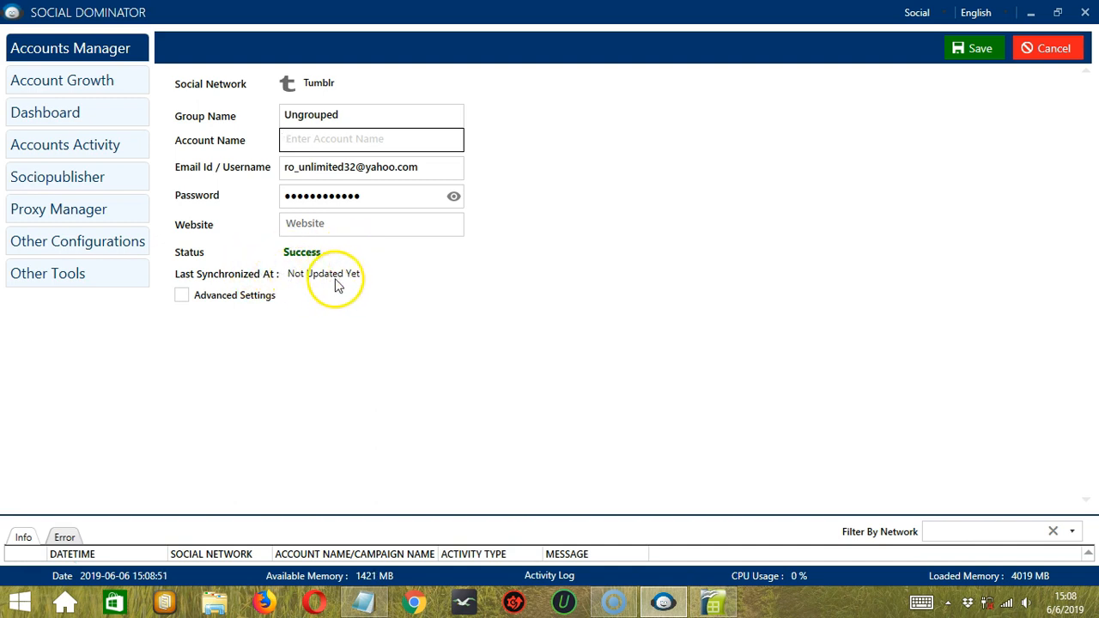
- Check the advanced proxy and cookie settings, then save the details and close the form
click(182, 296)
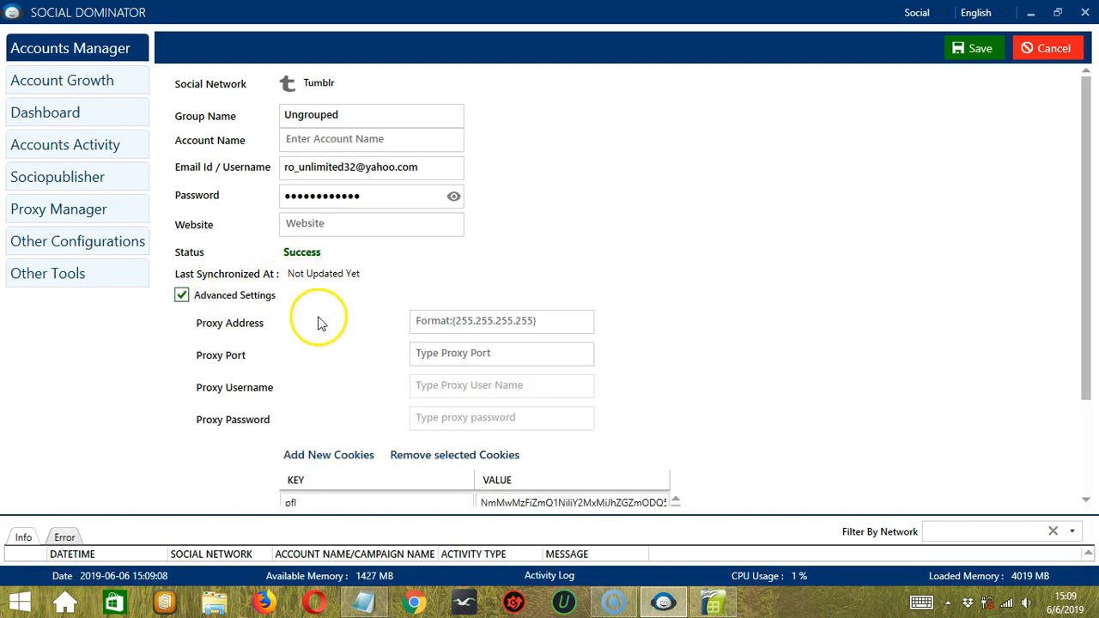
click(182, 296)
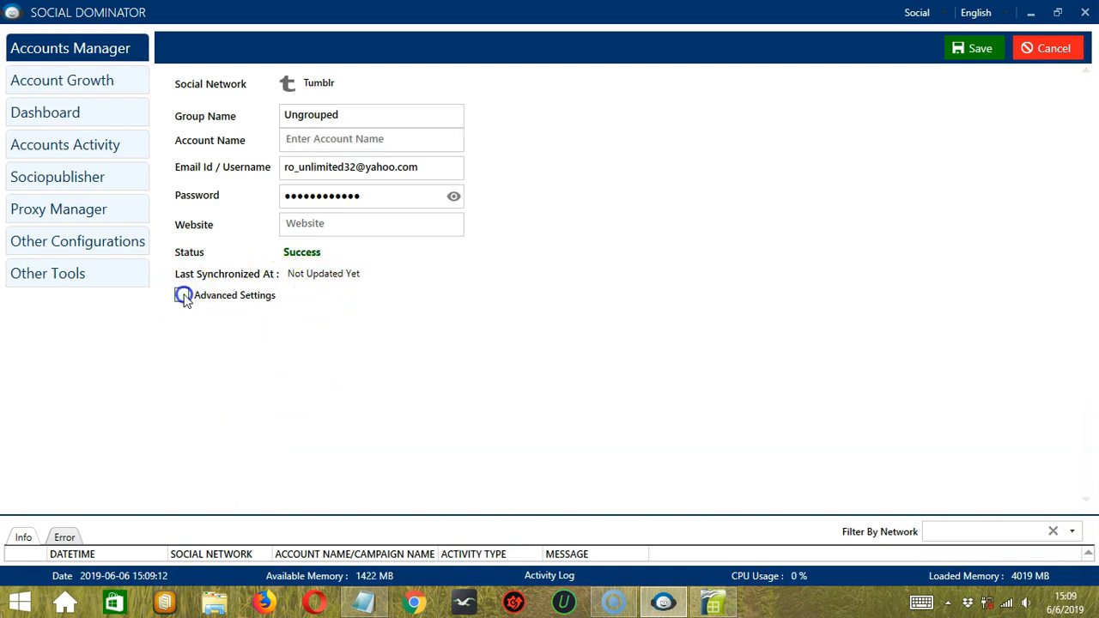
click(977, 51)
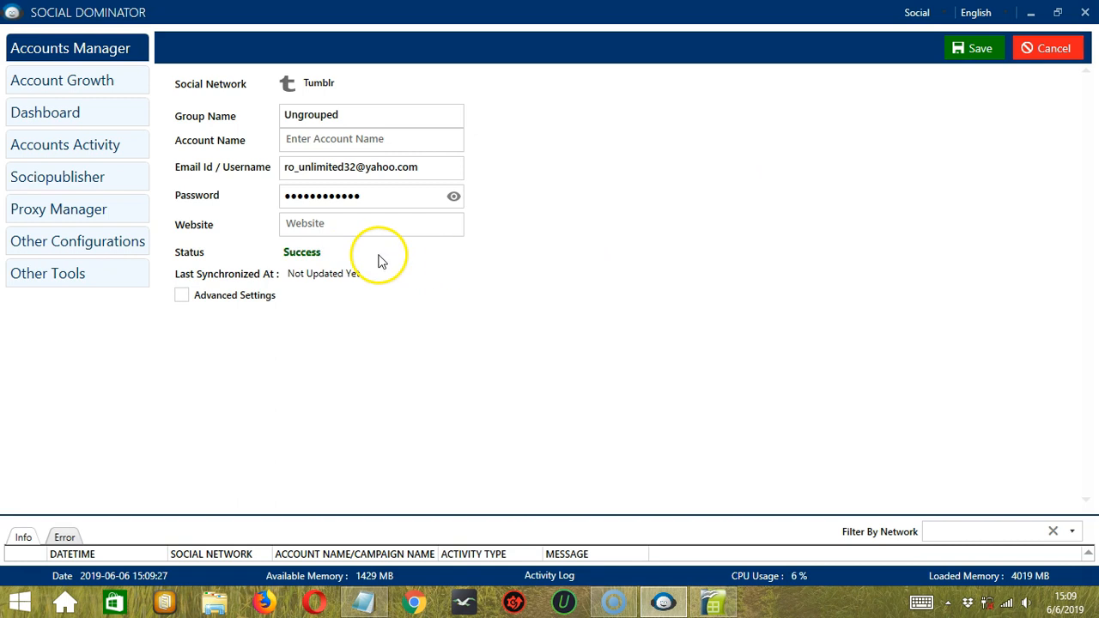
click(1060, 48)
- Open the Tumblr account via Browser Login and sign in to its tumblr.com dashboard
right_click(264, 168)
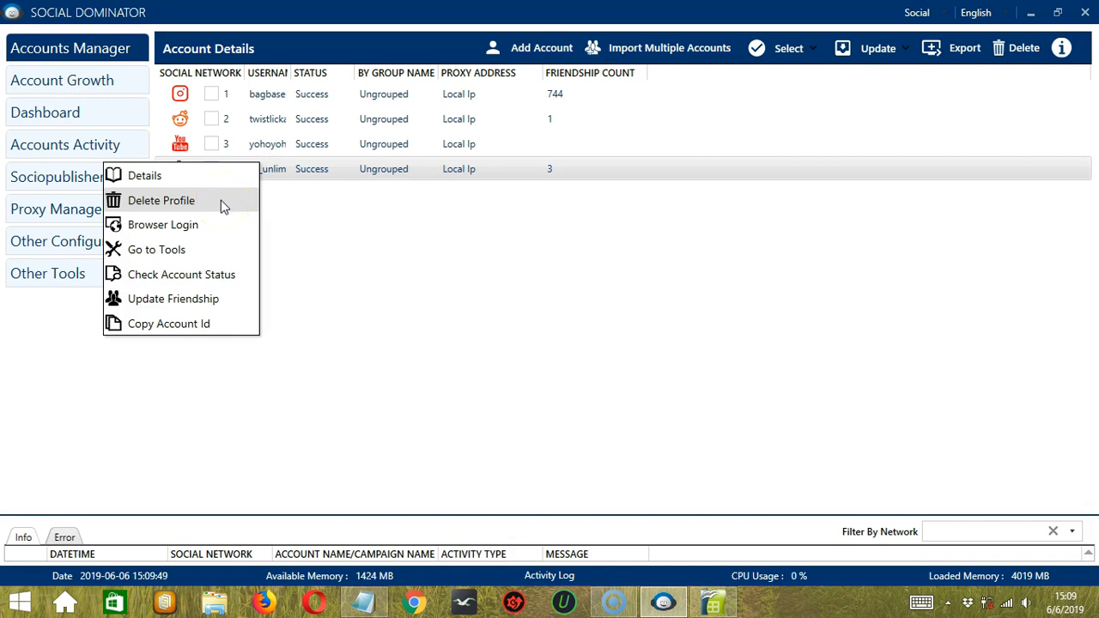
click(217, 233)
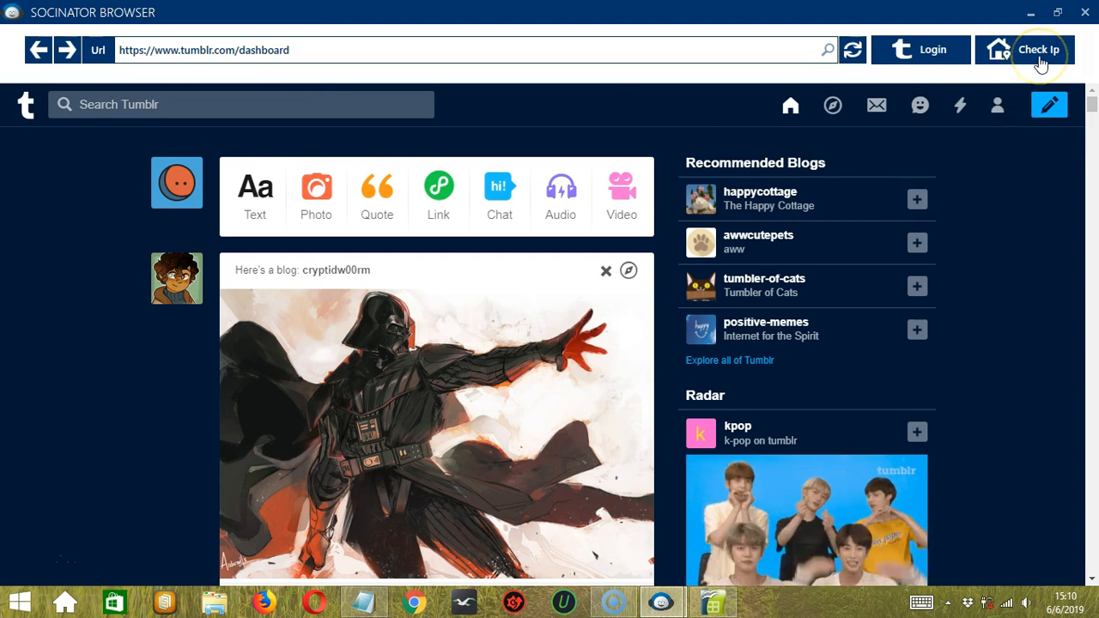
click(932, 62)
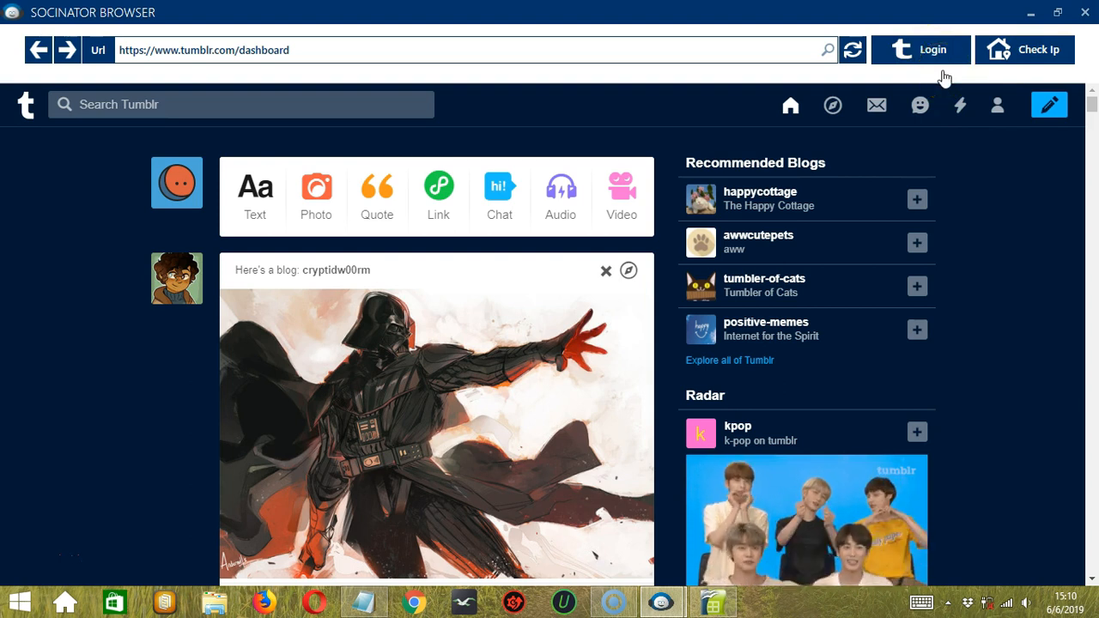
click(1009, 172)
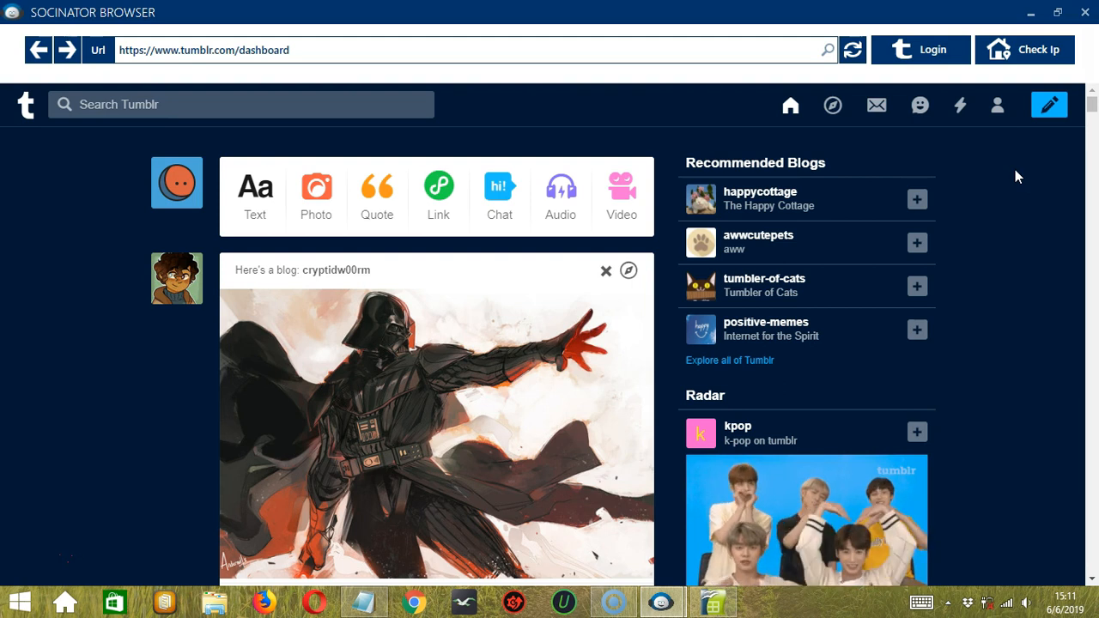
- Close the Tumblr browser and view the account's automation tools via Go to Tools
click(1084, 12)
right_click(260, 168)
click(218, 254)
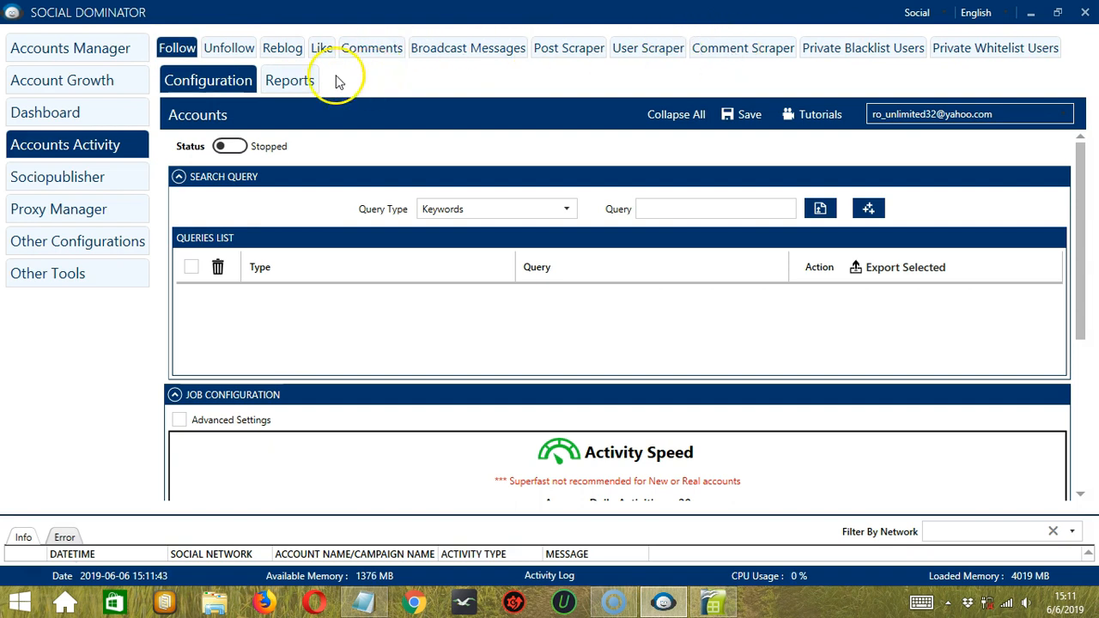
- Return to Accounts Manager and run Check Account Status on the Tumblr account
click(82, 49)
right_click(273, 179)
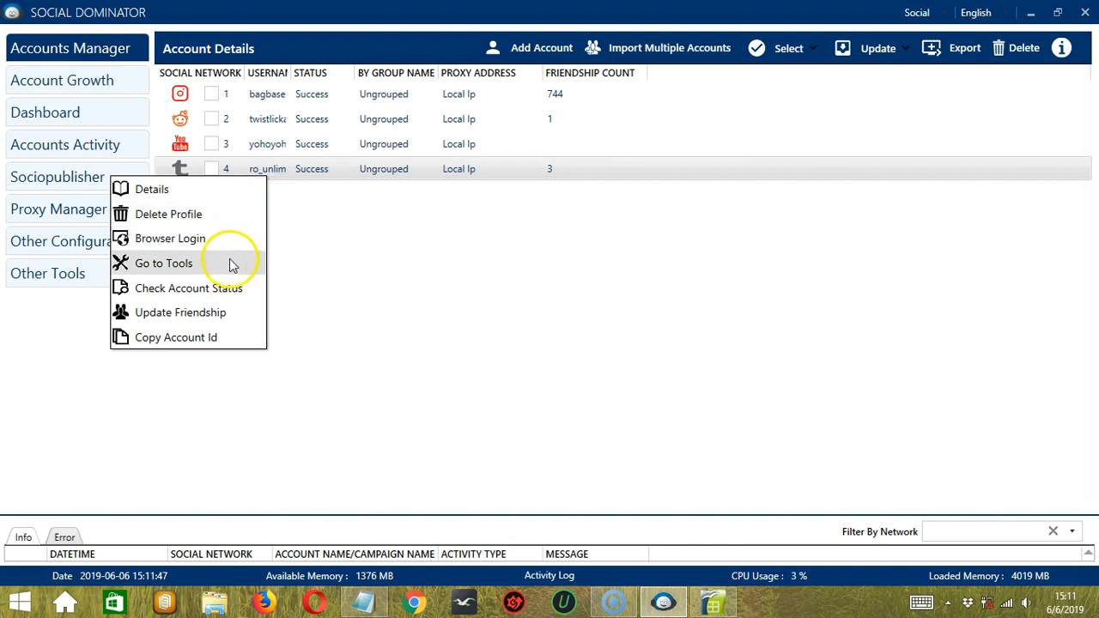
click(246, 293)
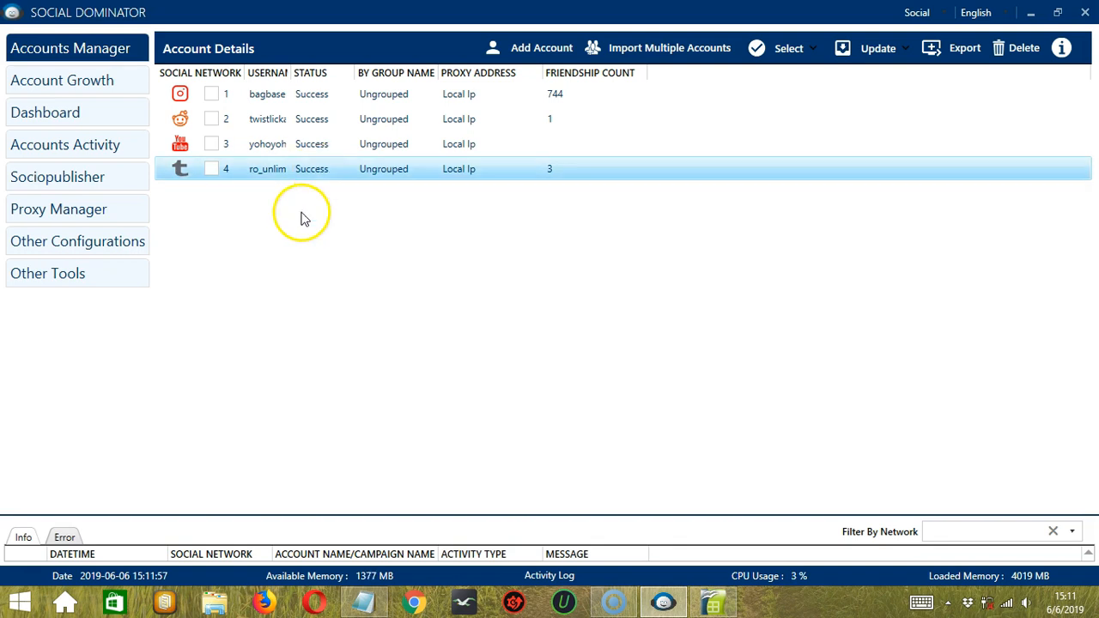
- Update the Tumblr account's friendship count, then copy its account ID
right_click(270, 170)
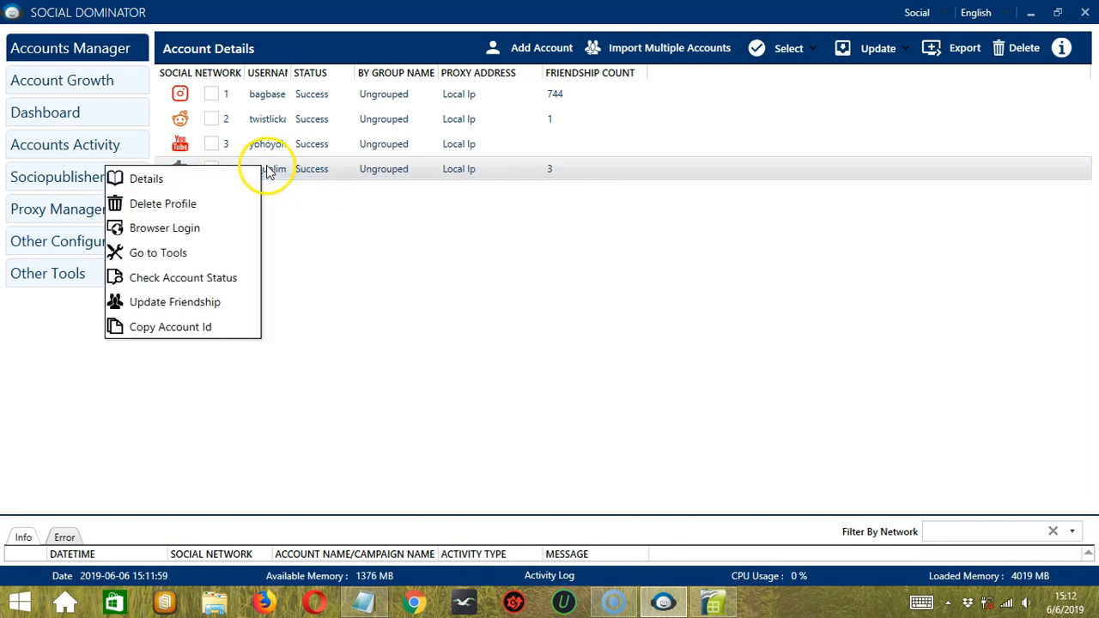
click(206, 302)
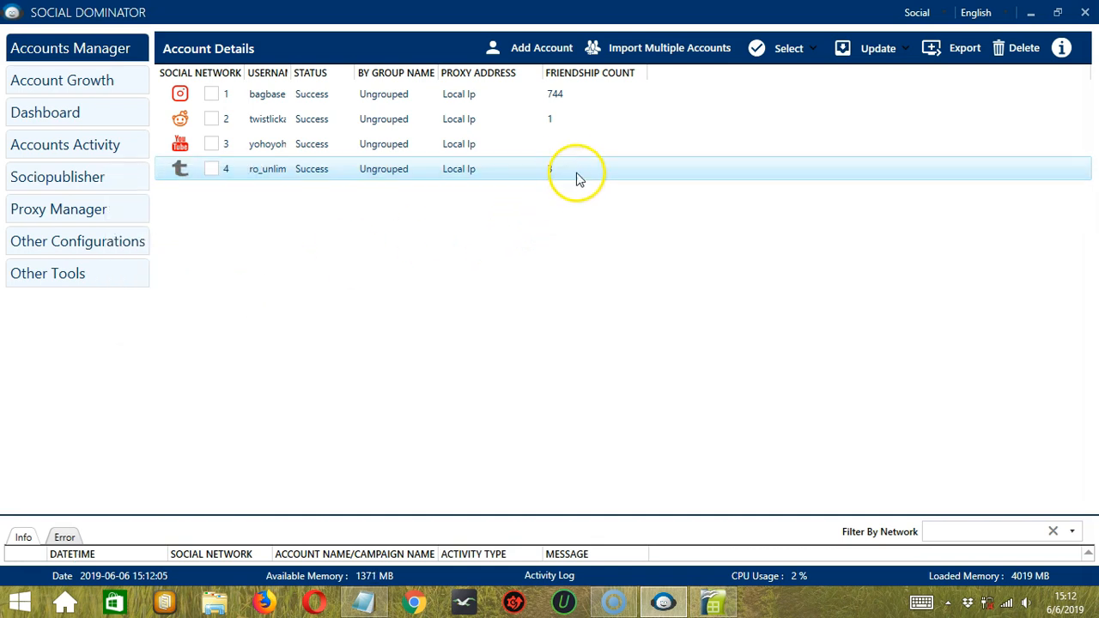
right_click(263, 171)
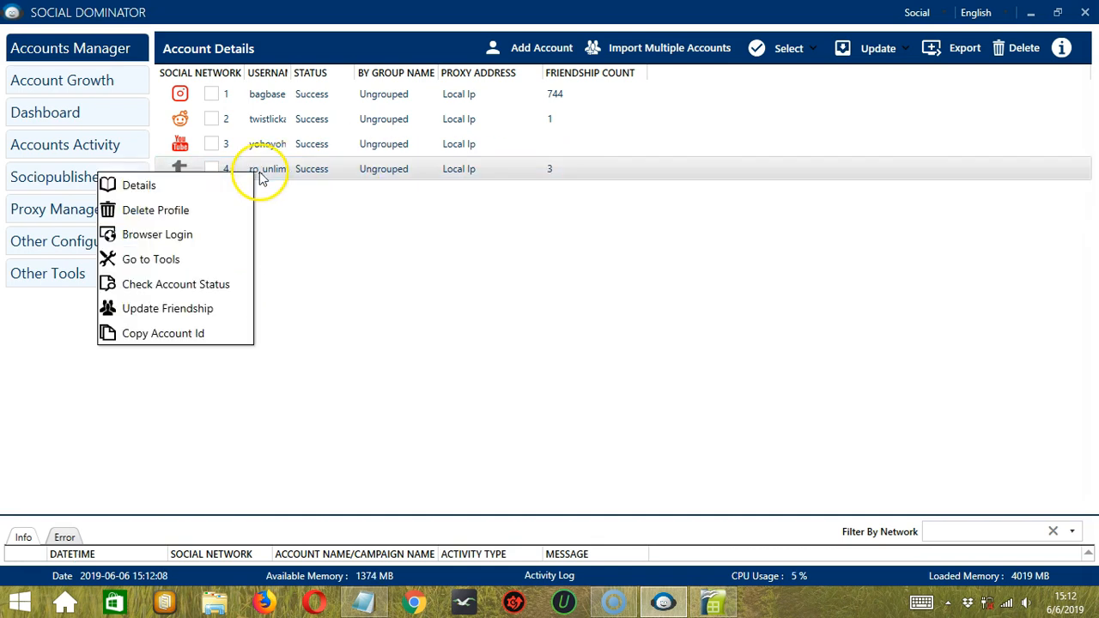
click(217, 333)
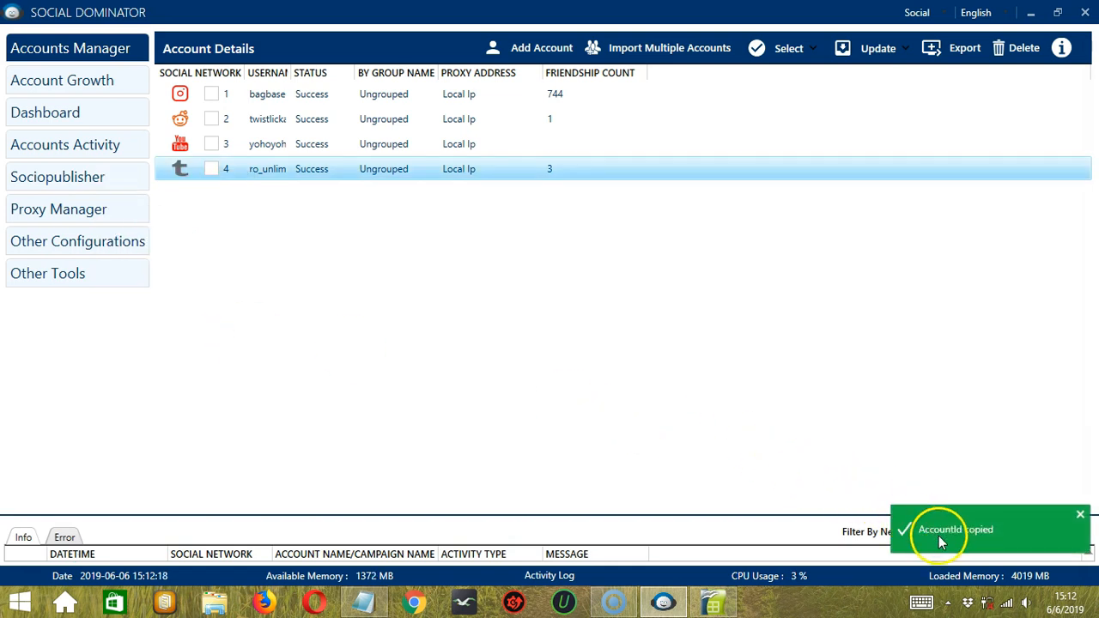
- Delete the Tumblr account's profile and confirm with Delete Anyways
right_click(258, 170)
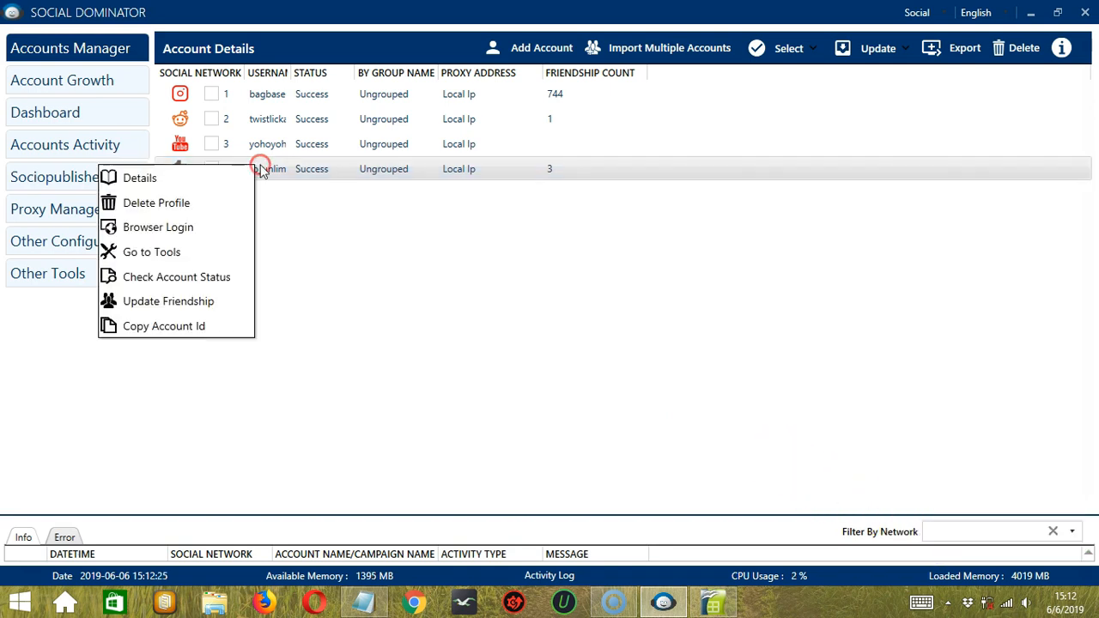
click(231, 204)
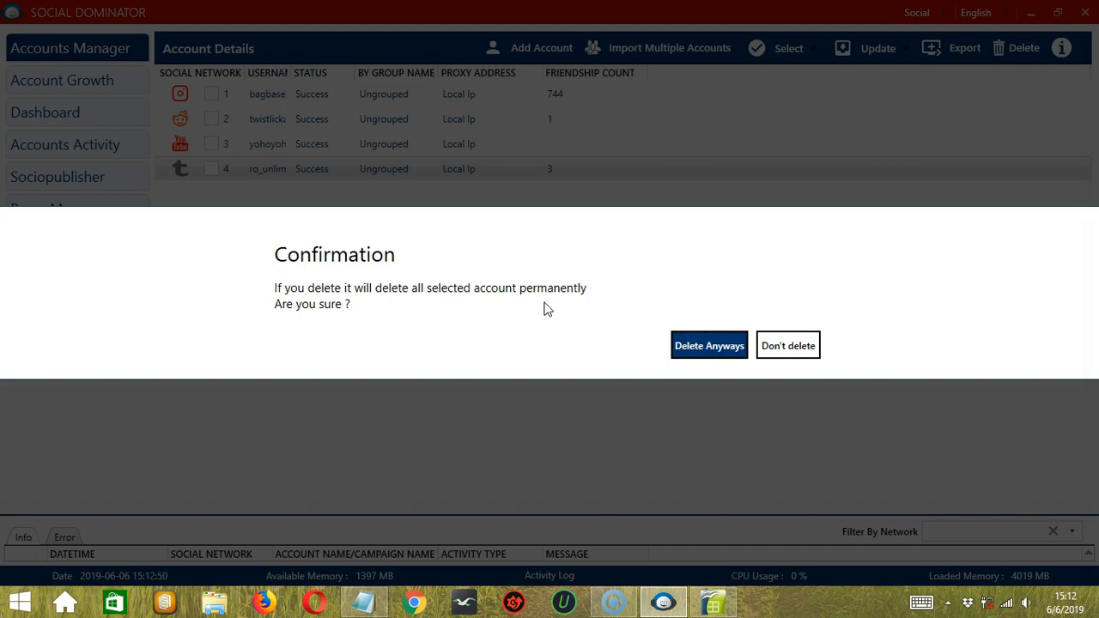
click(692, 345)
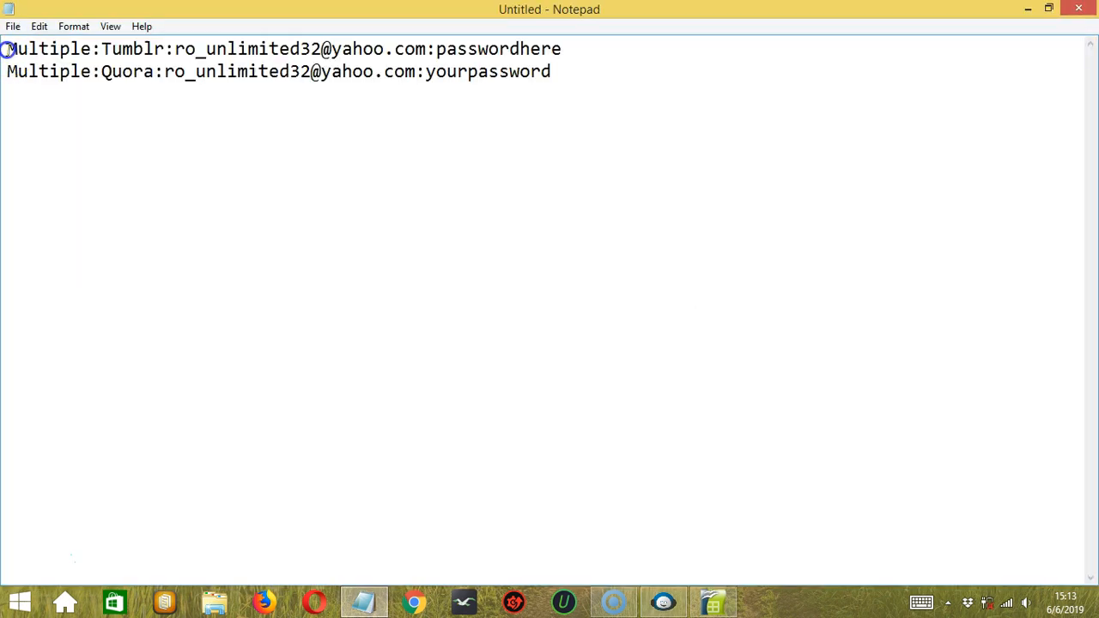
- In Notepad, highlight the 'Multiple' group name and Tumblr network fields on line 1
drag(8, 49, 74, 52)
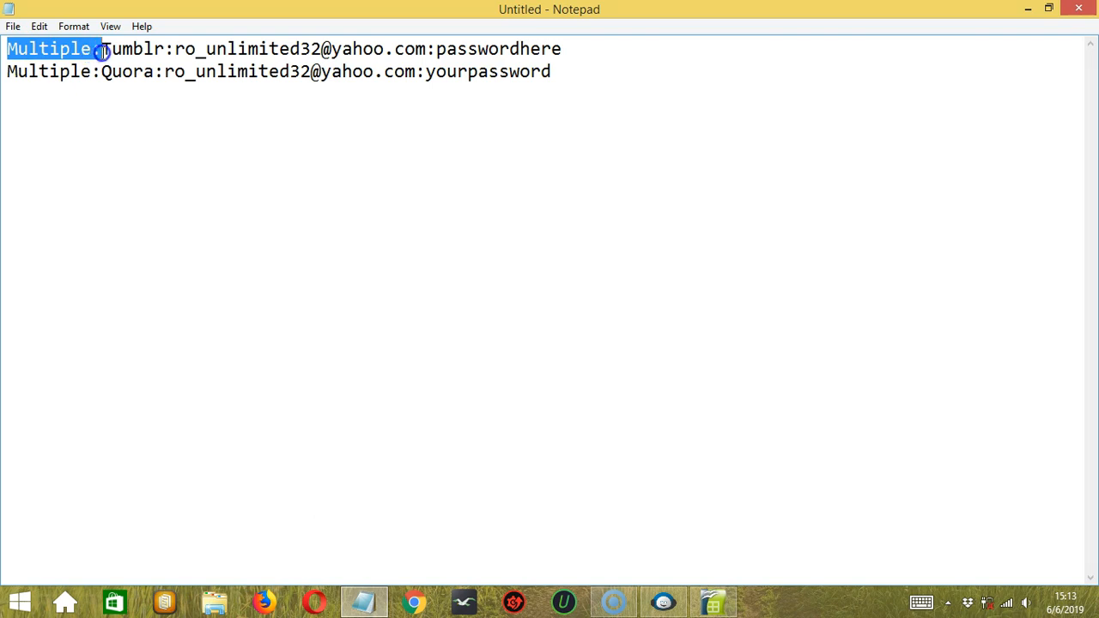
drag(111, 52, 137, 55)
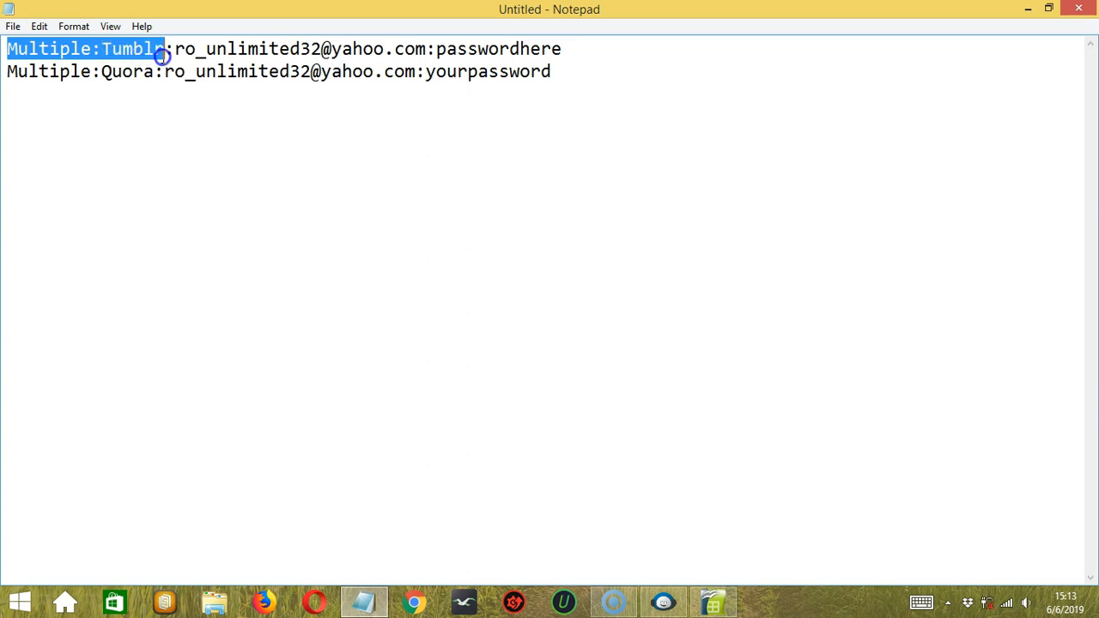
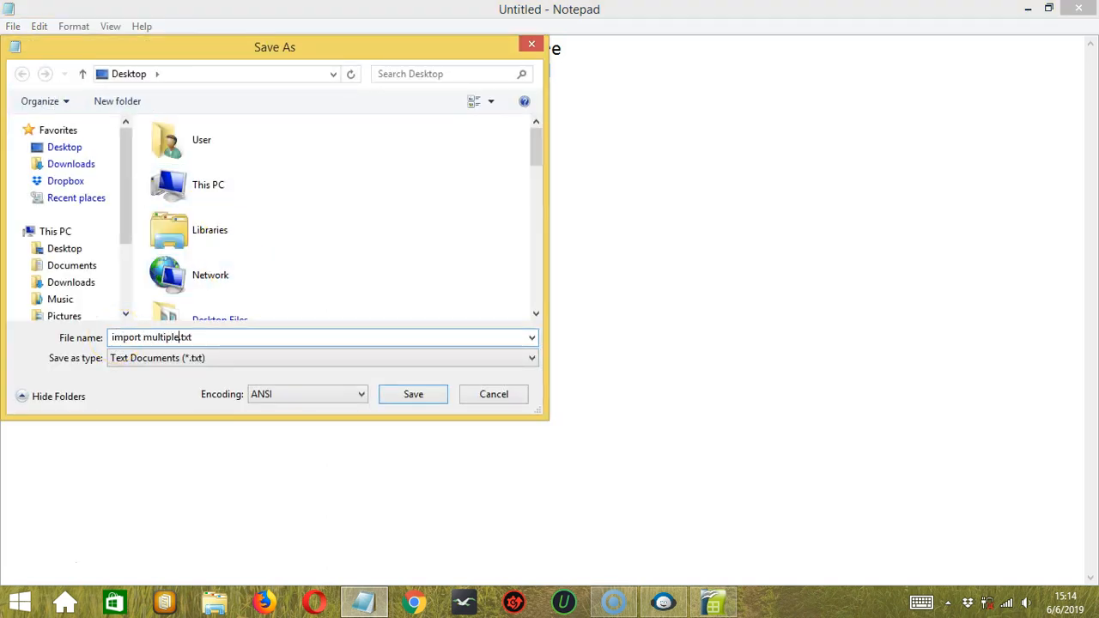
- Save the two-line Tumblr and Quora account list to the Desktop as 'import multiple.txt'
click(411, 397)
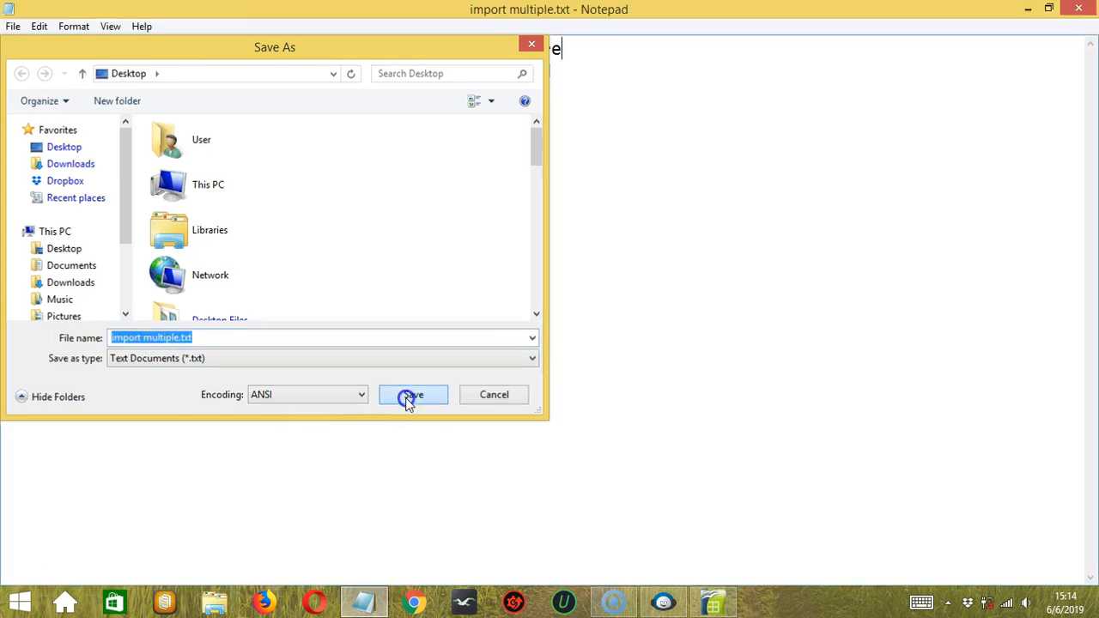
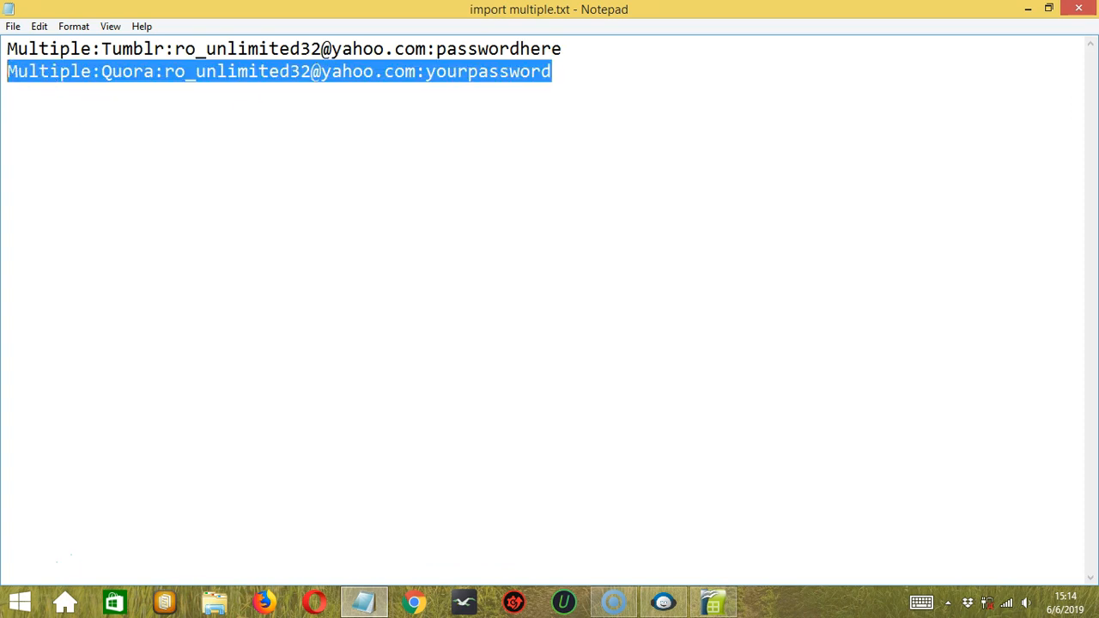
- Delete the selected Quora account line, leaving only the Tumblr line, and bring up Save As
key(Delete)
click(13, 27)
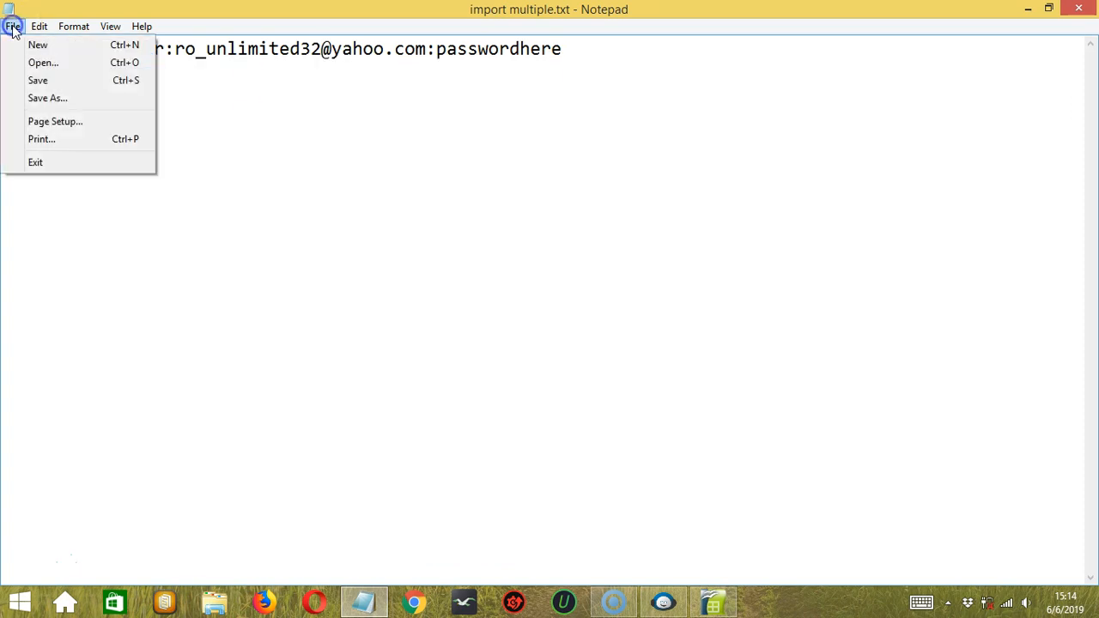
click(74, 98)
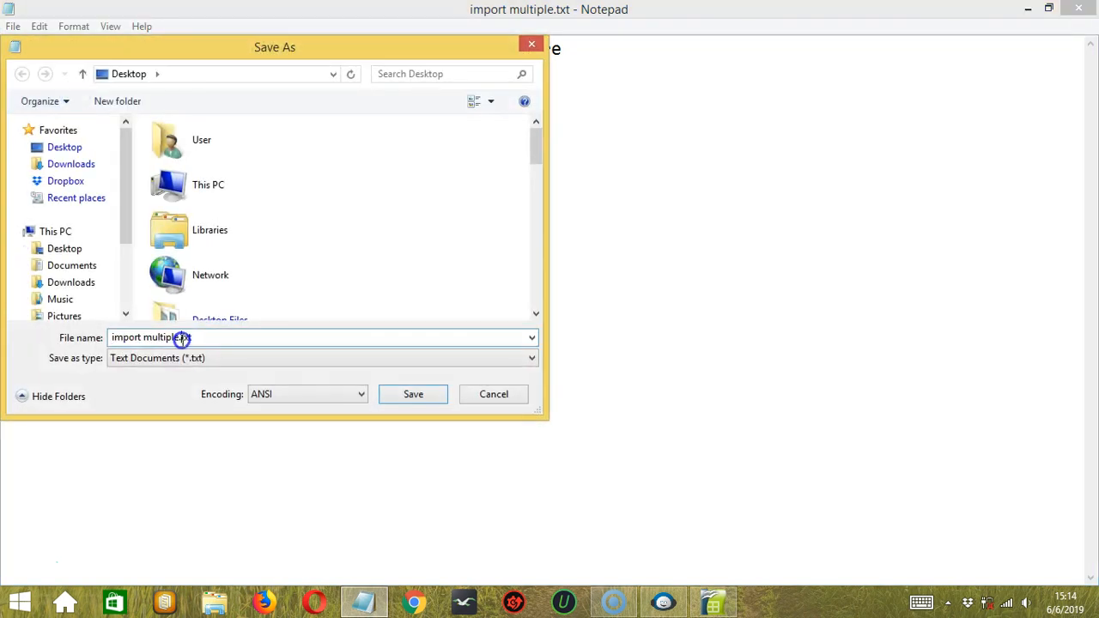
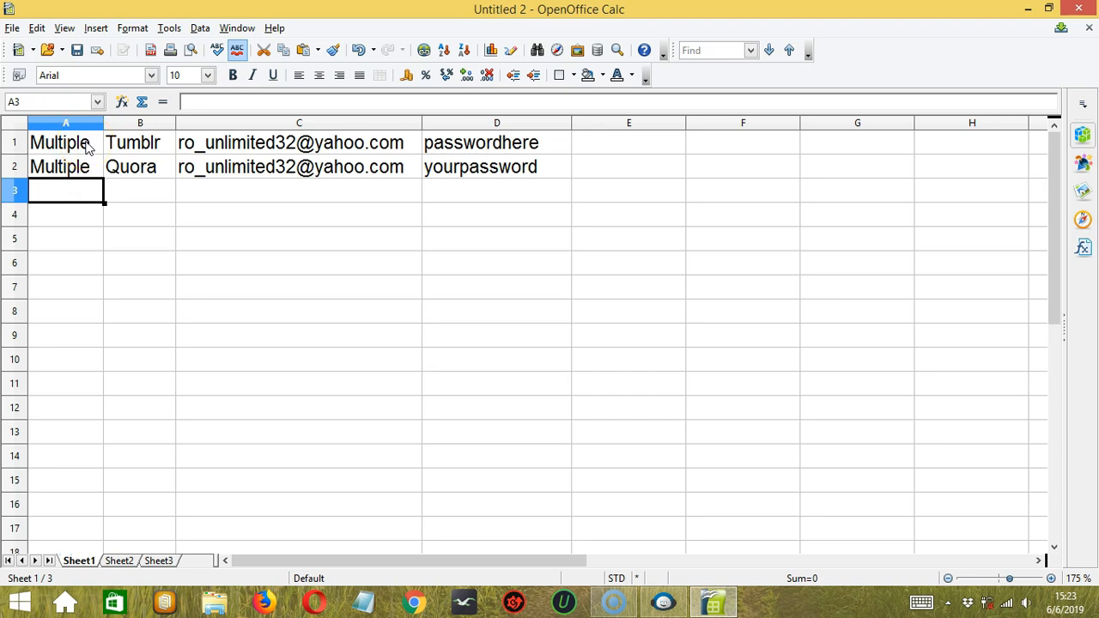
- Check the e-mail entry in cell C1, then return to cell A1 holding 'Multiple'
click(198, 143)
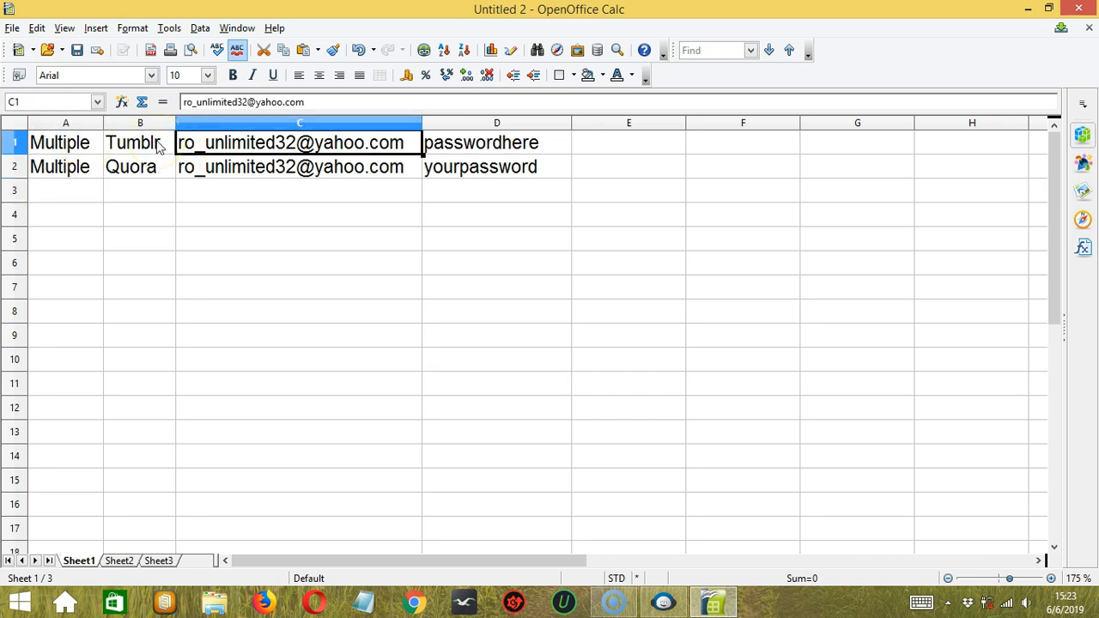
click(71, 142)
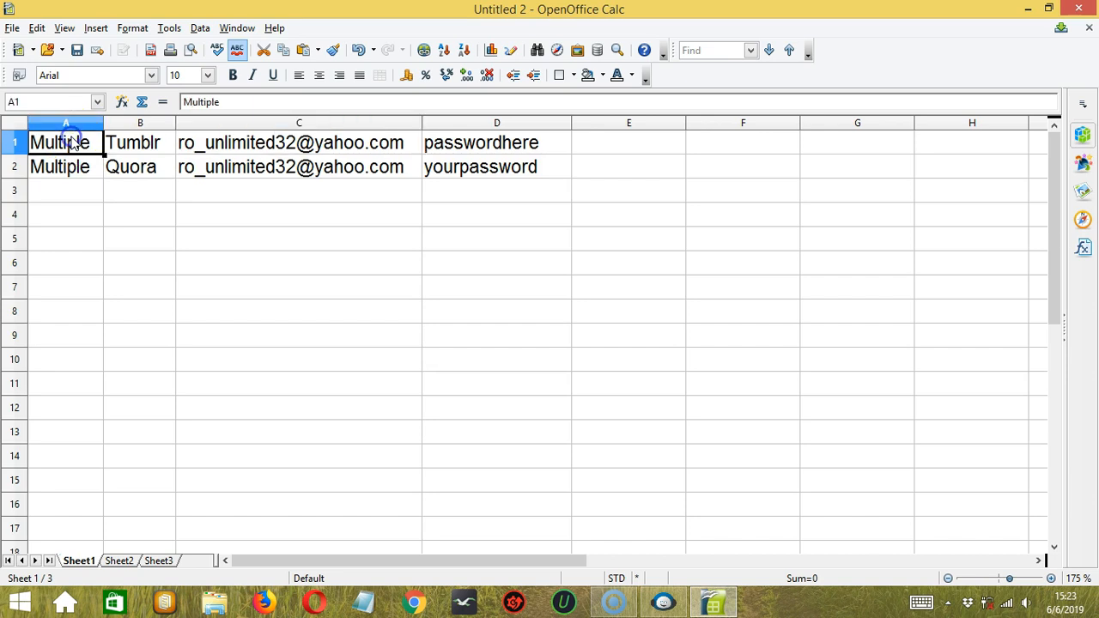
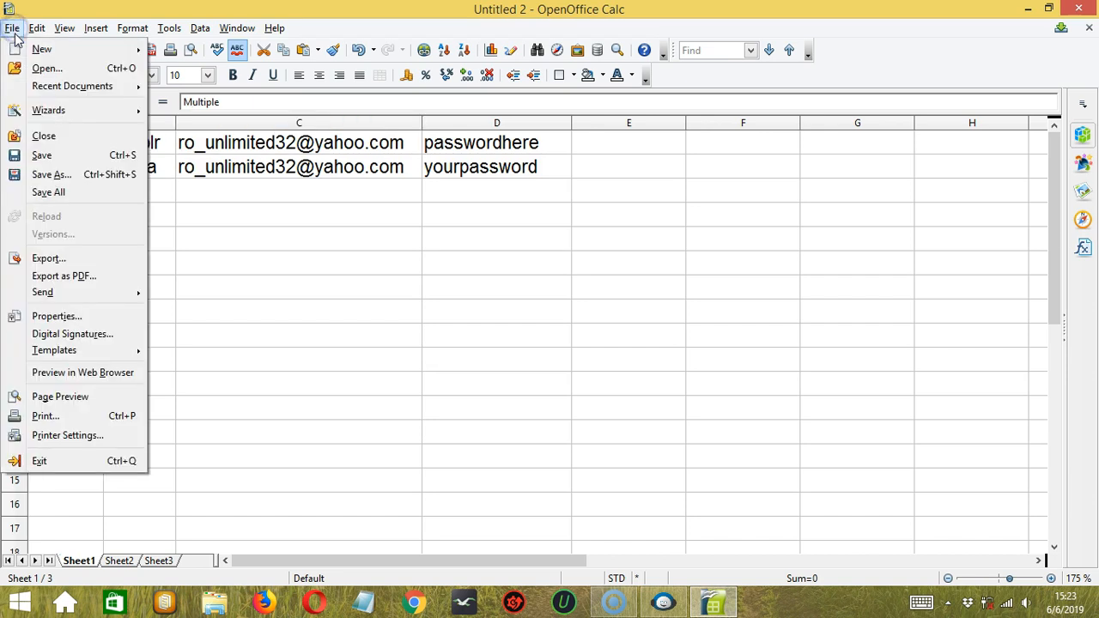
- Save the account sheet to the Desktop as a Text CSV file named 'import multiple.csv'
click(84, 175)
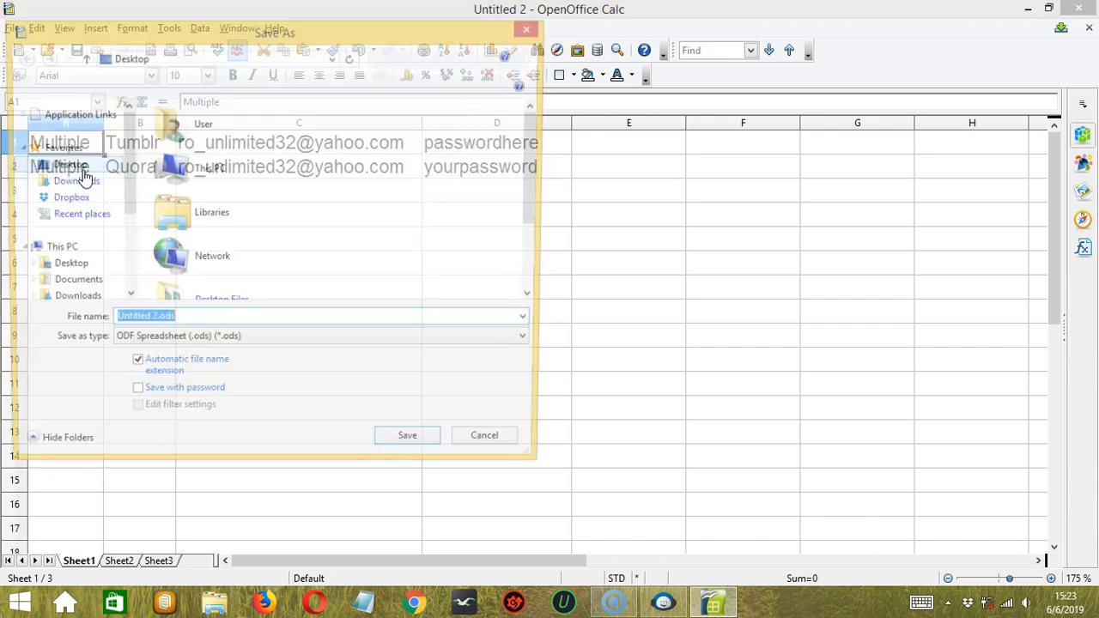
click(215, 342)
click(210, 514)
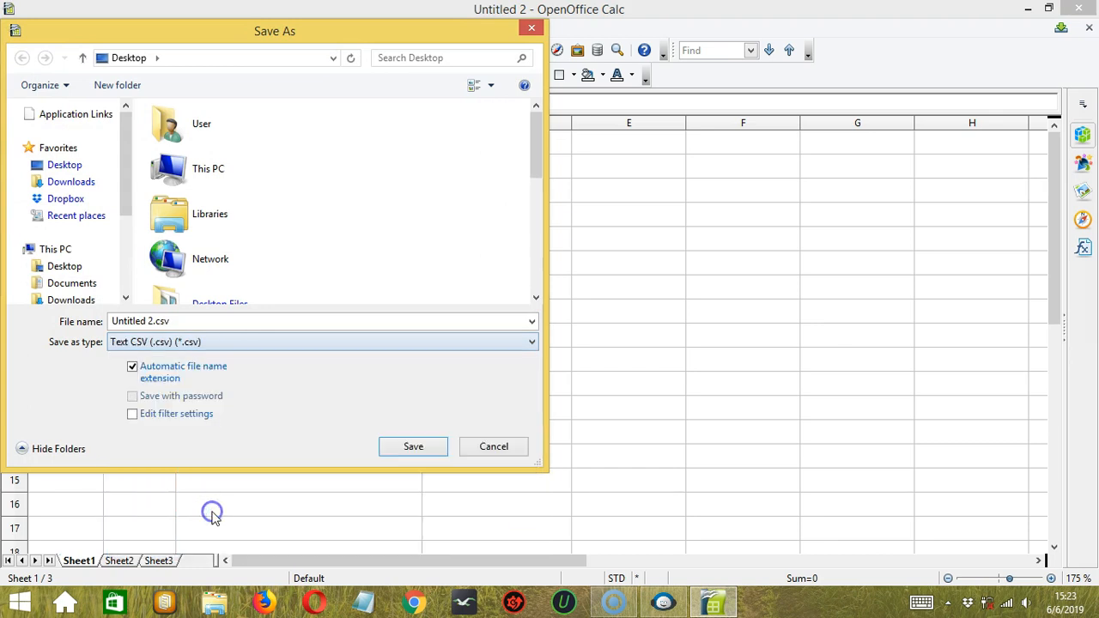
click(150, 322)
right_click(151, 321)
click(151, 321)
key(BackSpace)
key(BackSpace)
key(BackSpace)
key(BackSpace)
key(BackSpace)
key(BackSpace)
key(BackSpace)
key(BackSpace)
key(BackSpace)
key(BackSpace)
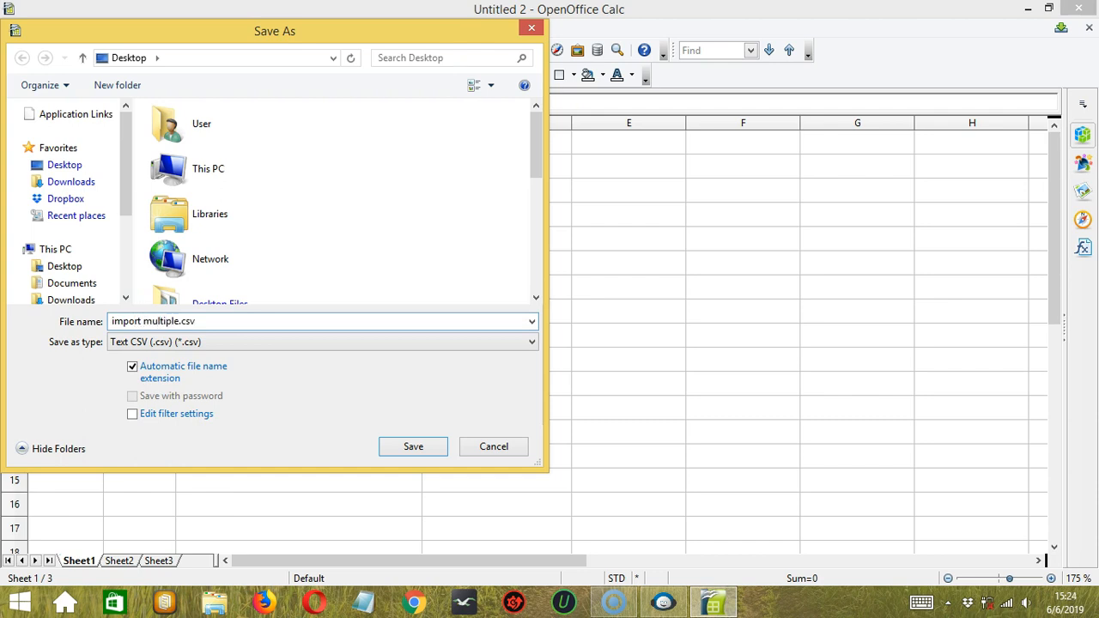
click(420, 448)
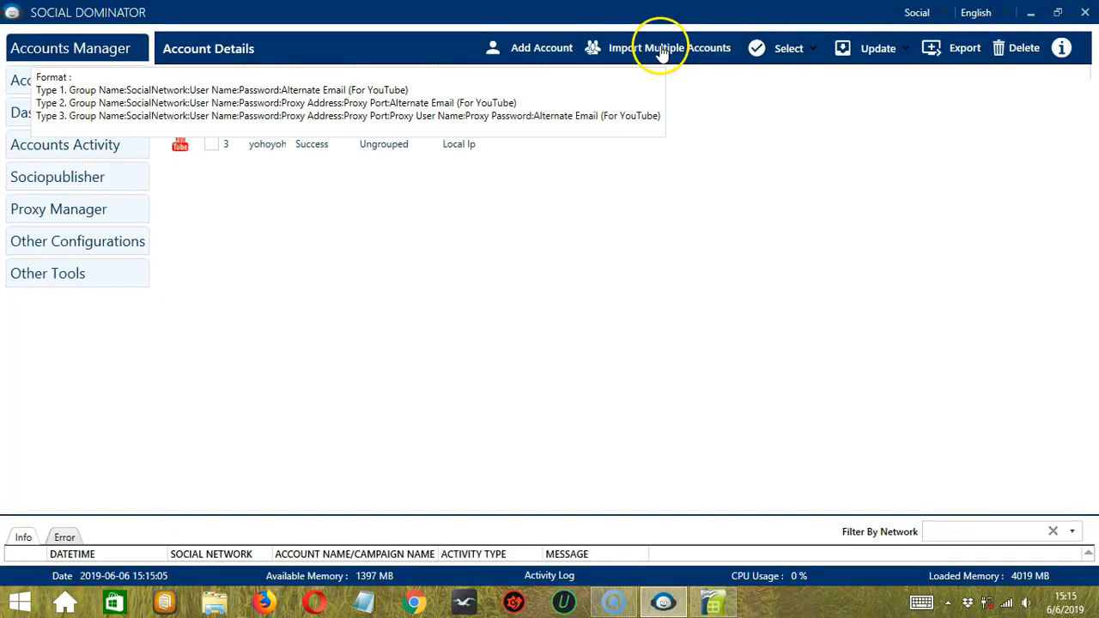
click(661, 50)
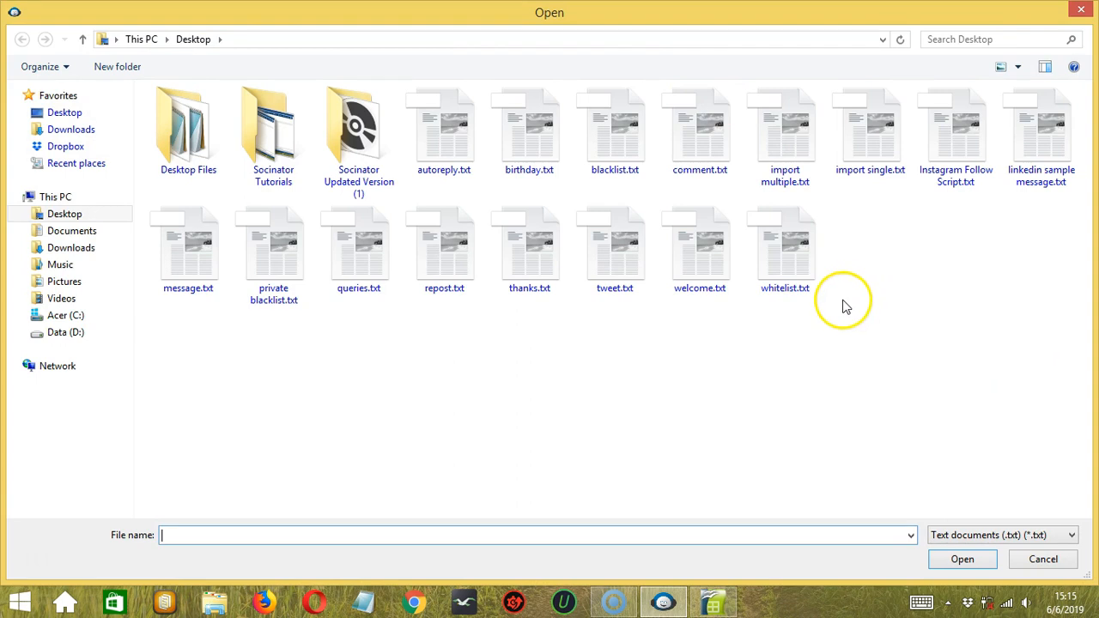
- Import the accounts from 'import multiple.txt' on the Desktop
click(796, 131)
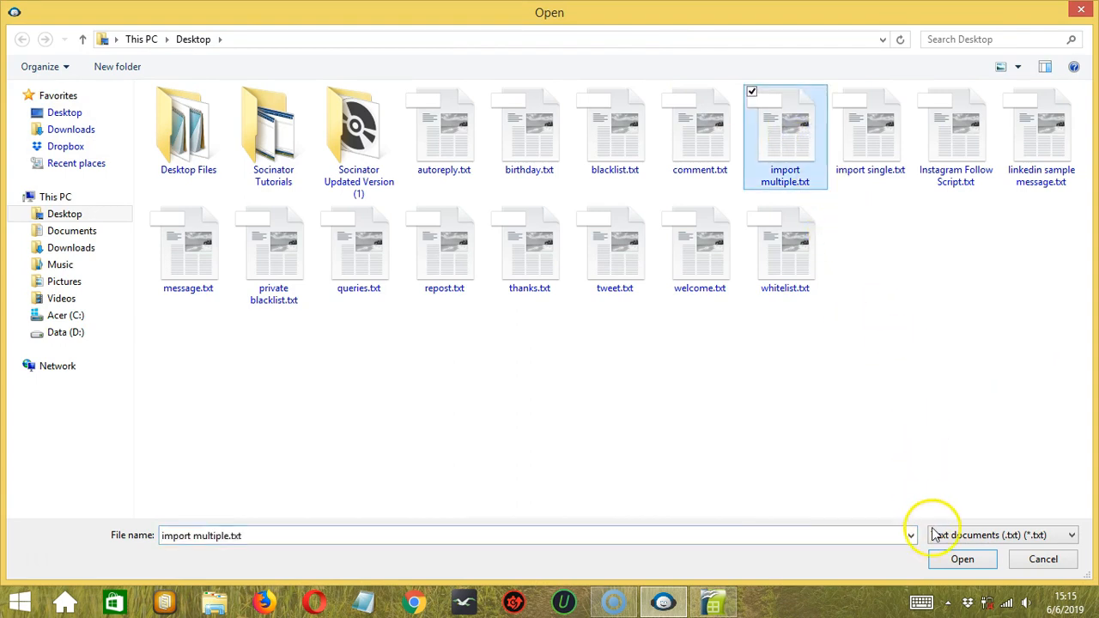
click(953, 562)
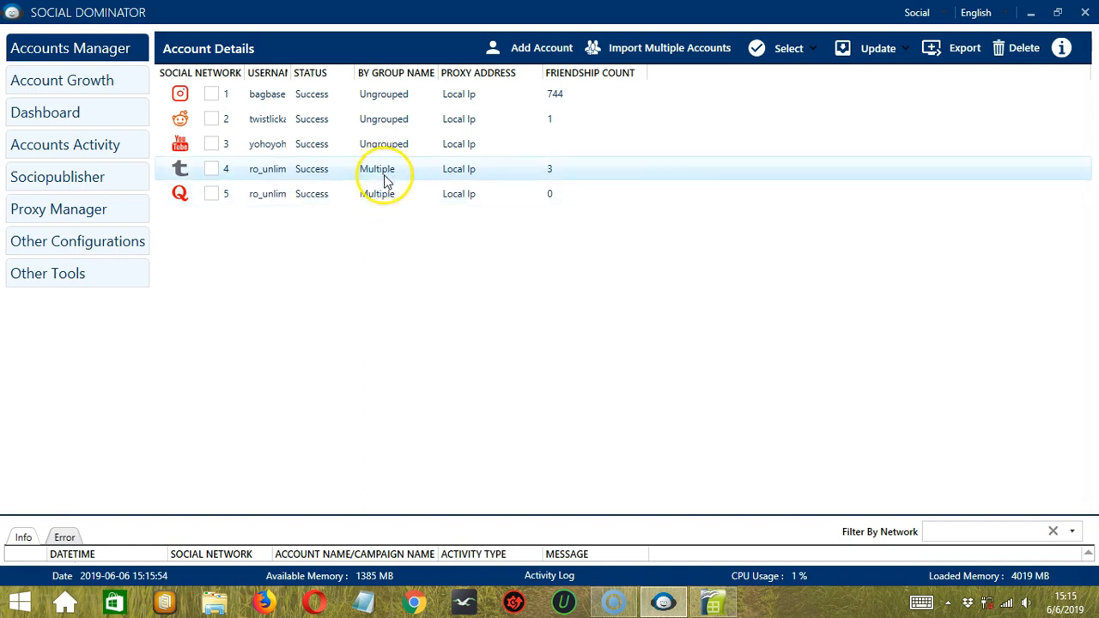
click(796, 53)
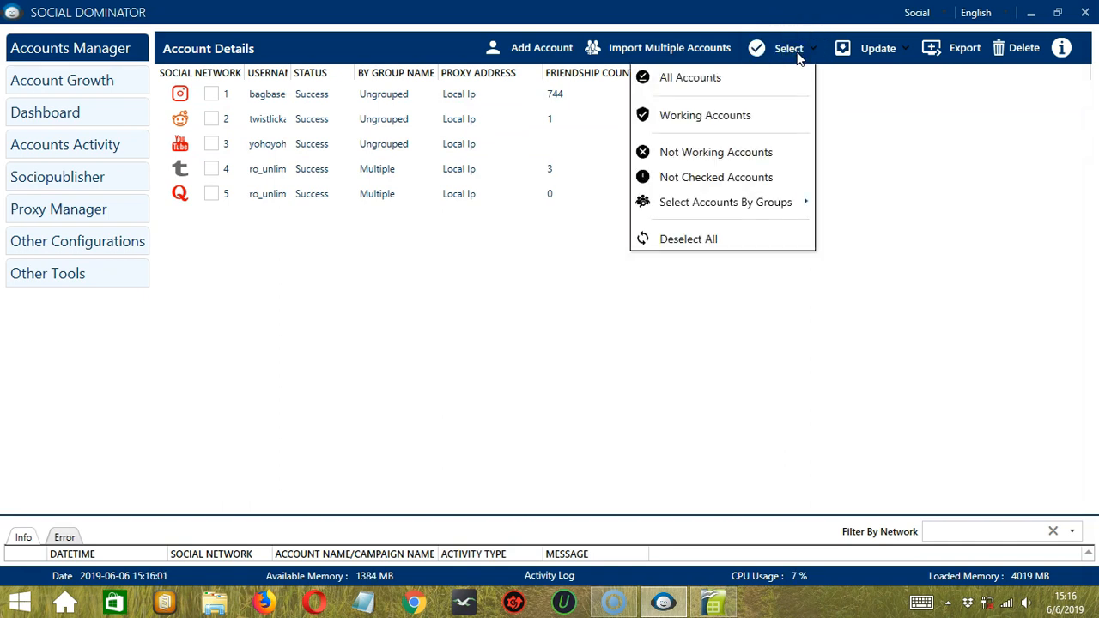
click(746, 77)
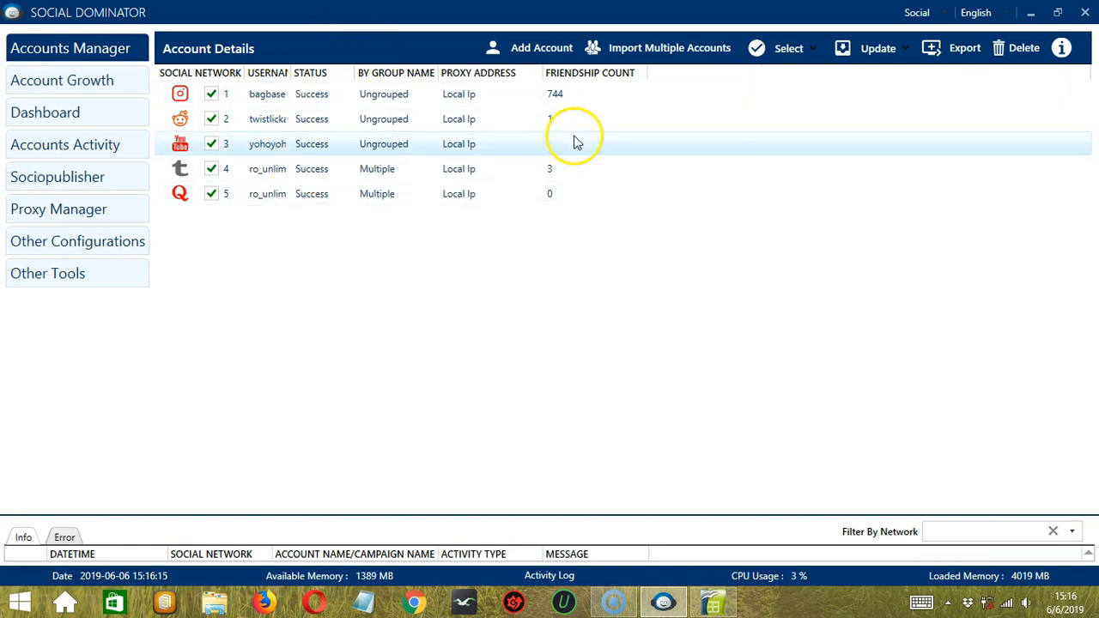
click(784, 49)
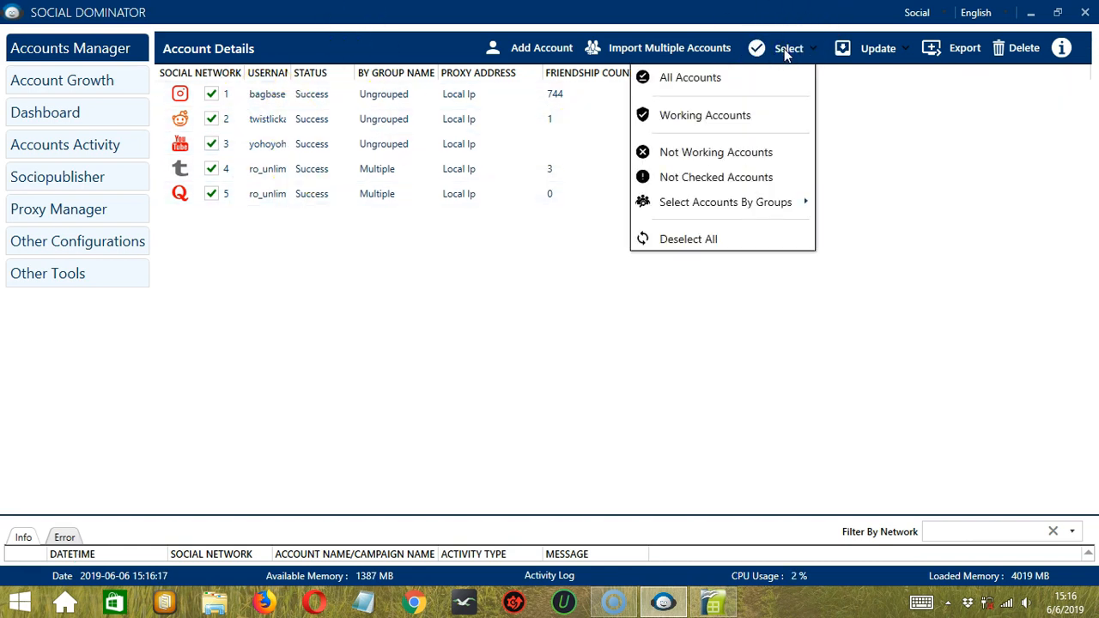
click(743, 237)
click(784, 54)
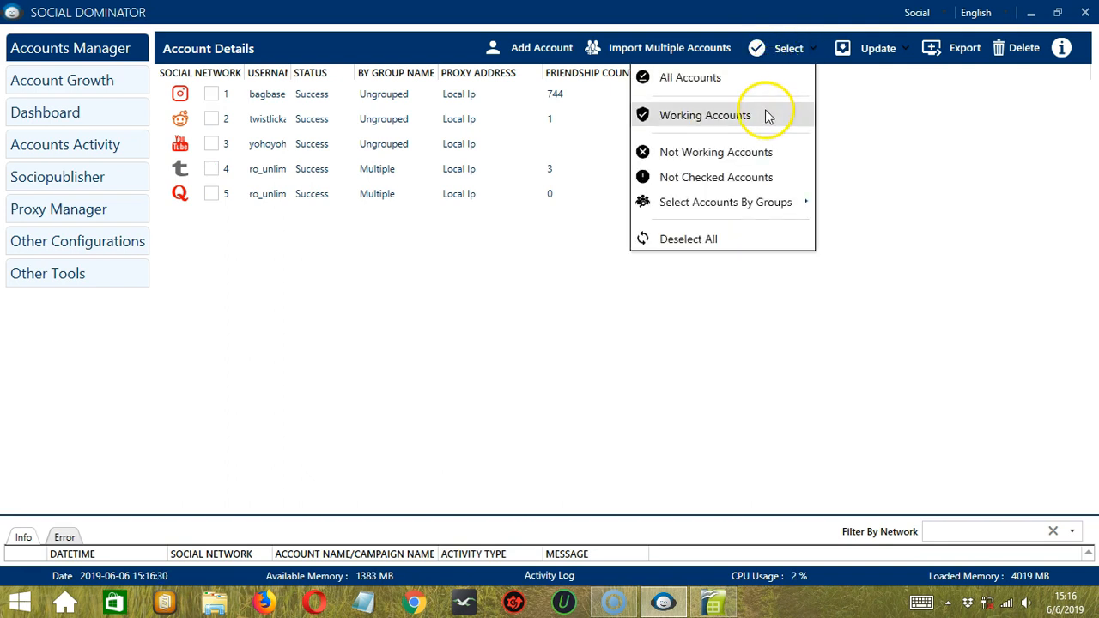
click(765, 116)
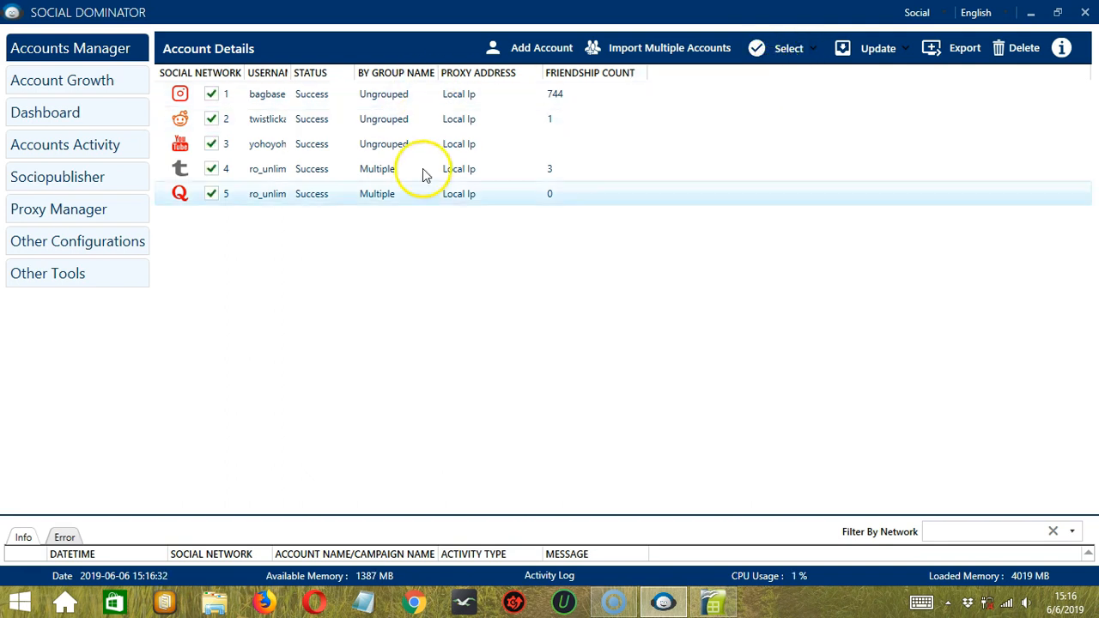
click(800, 50)
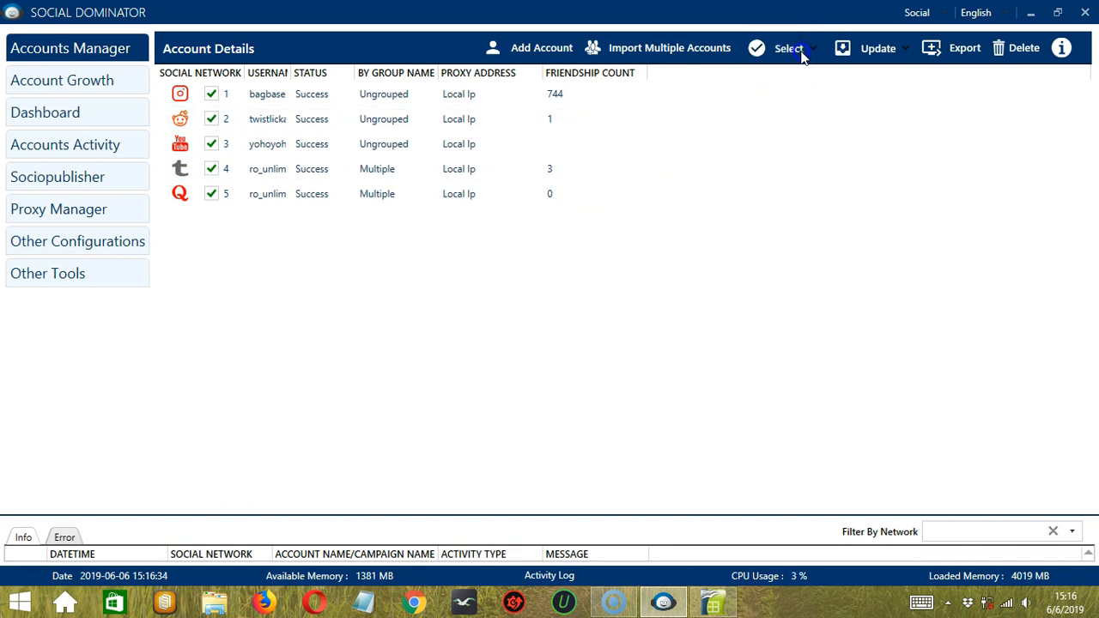
click(721, 238)
click(786, 50)
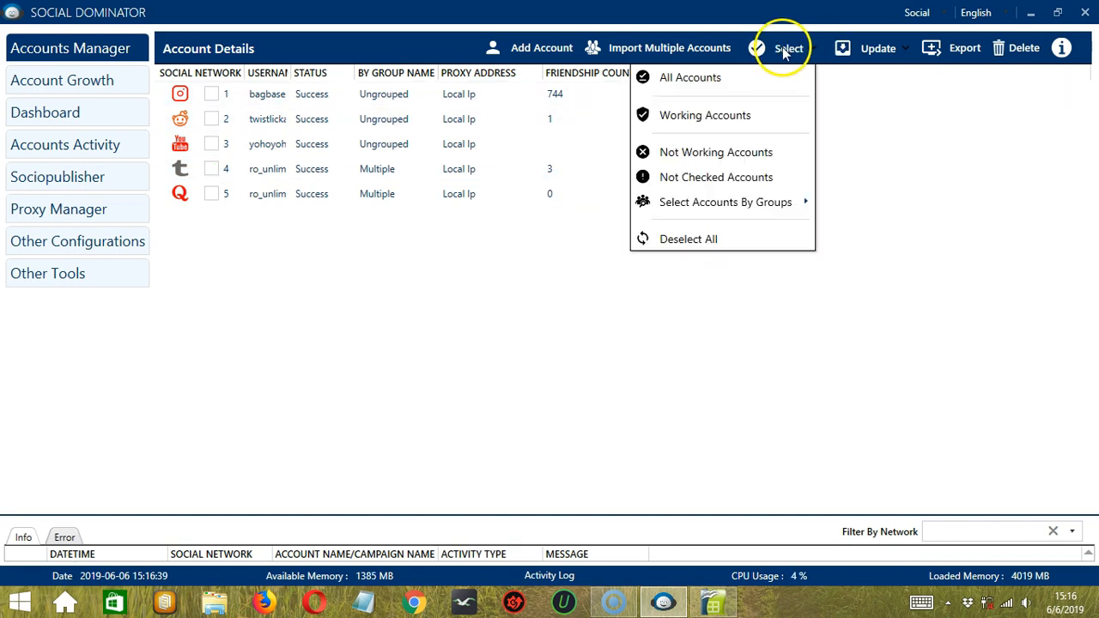
click(773, 153)
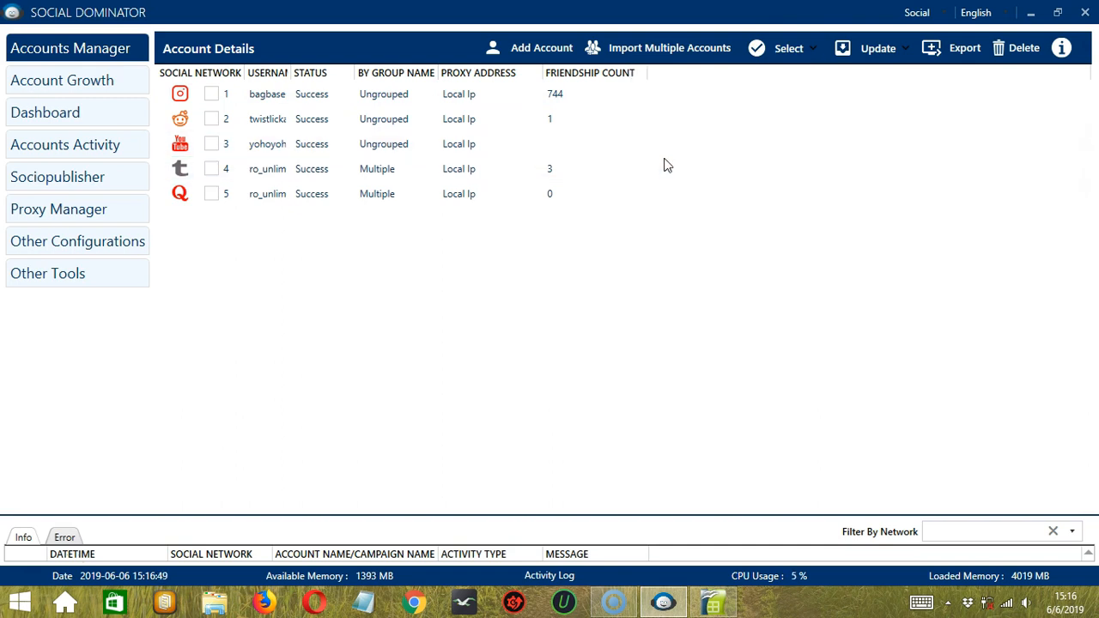
click(773, 53)
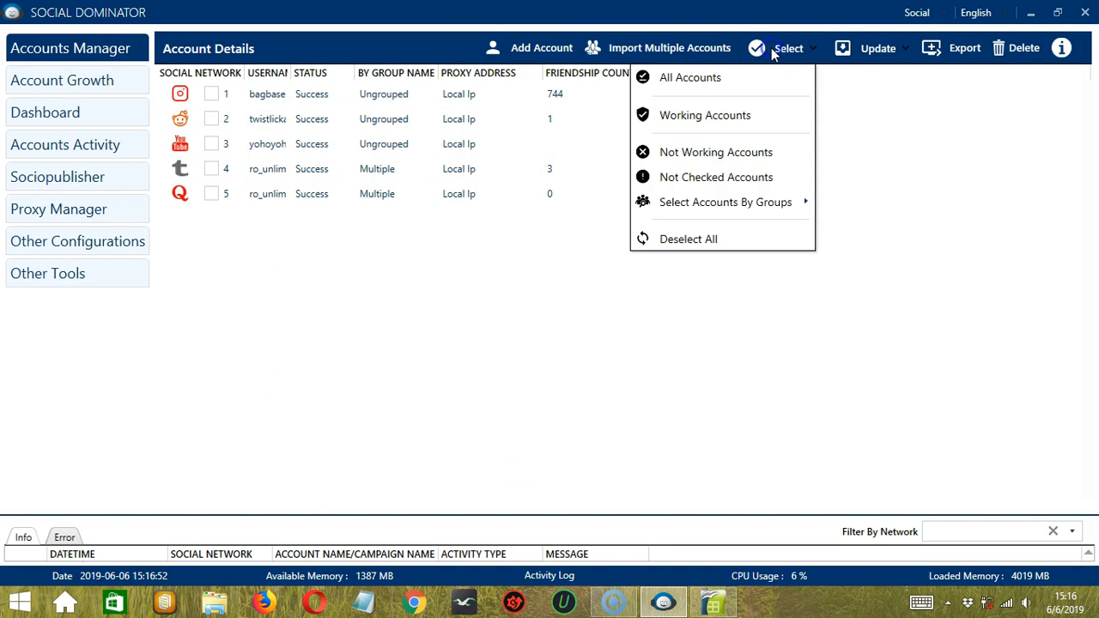
click(744, 178)
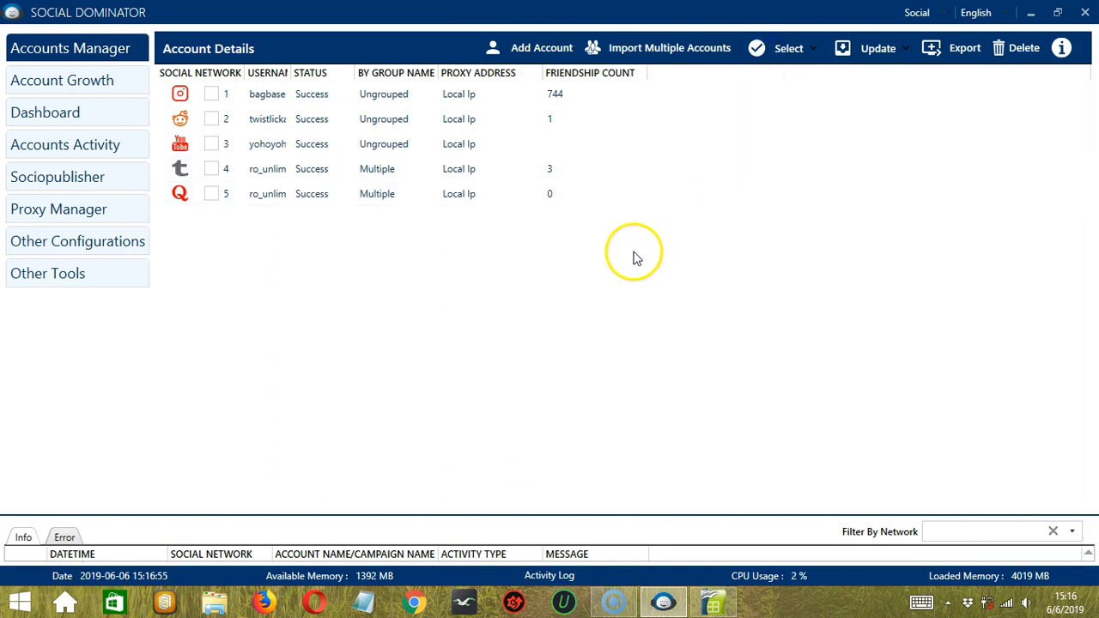
click(784, 53)
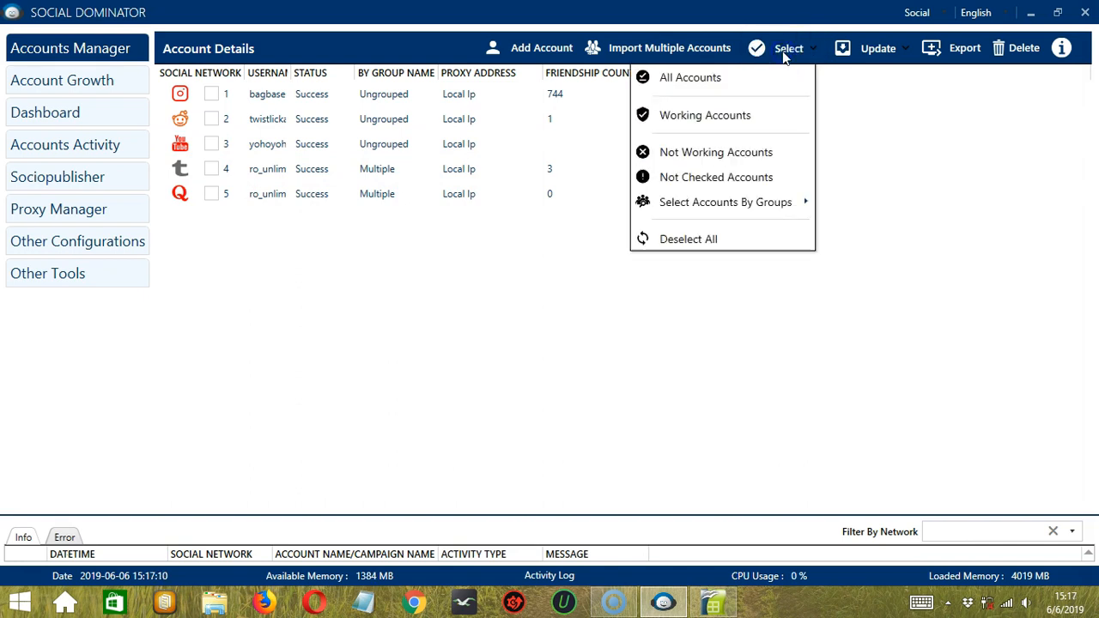
mouse_move(729, 207)
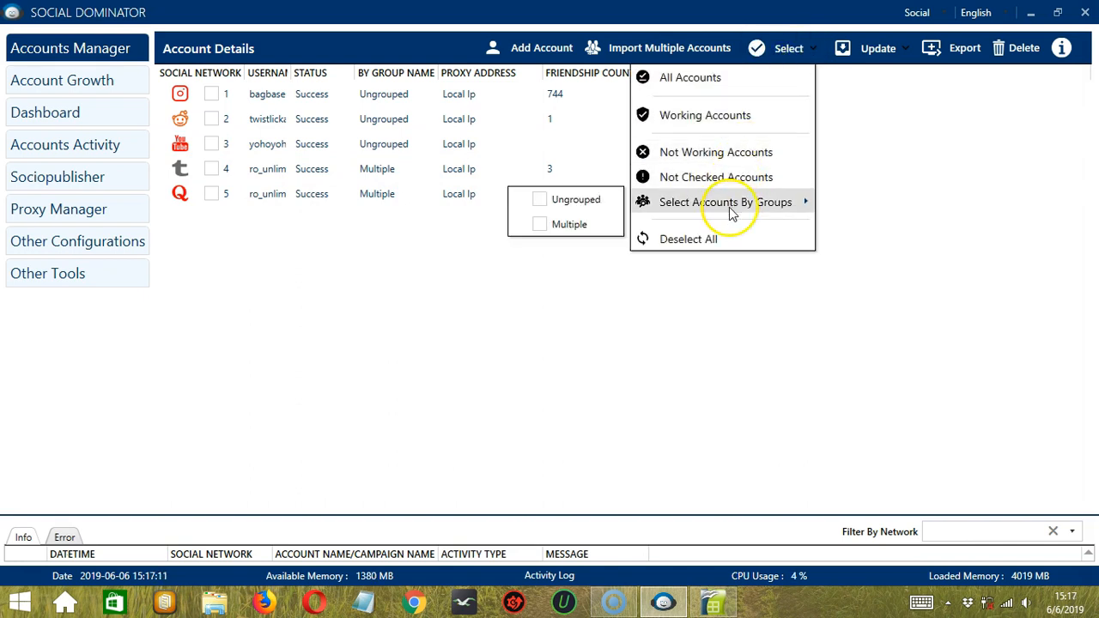
click(539, 200)
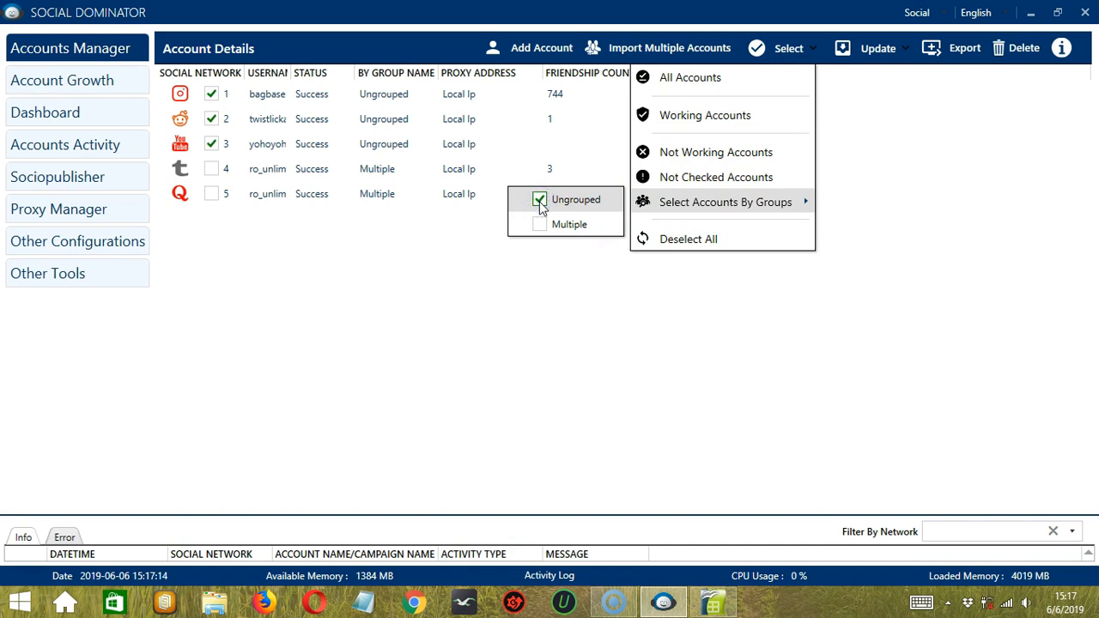
click(539, 201)
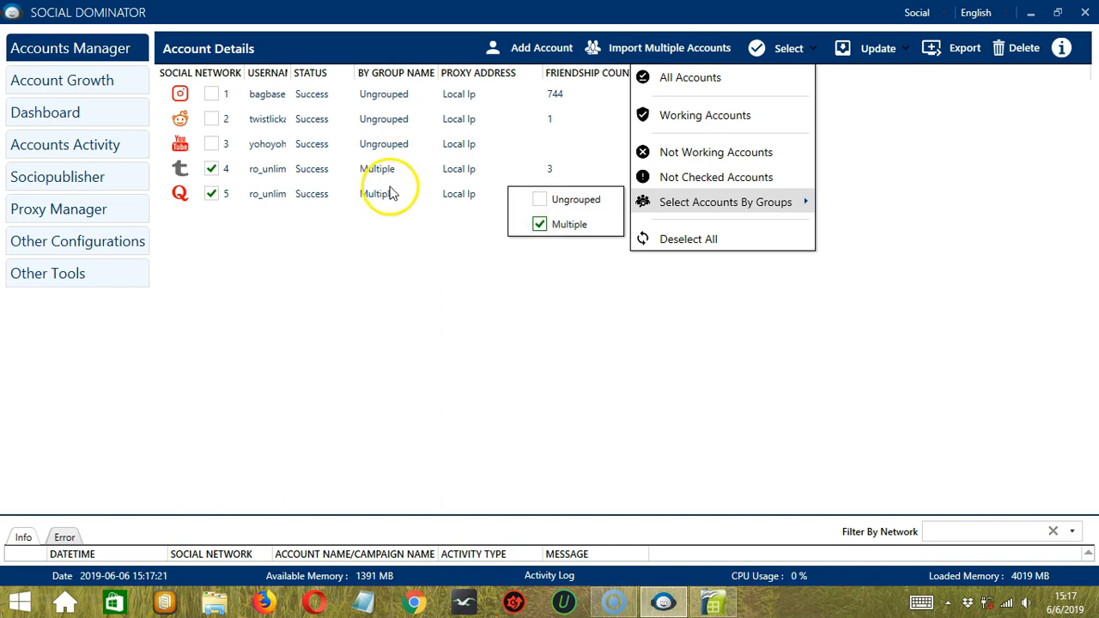
click(539, 224)
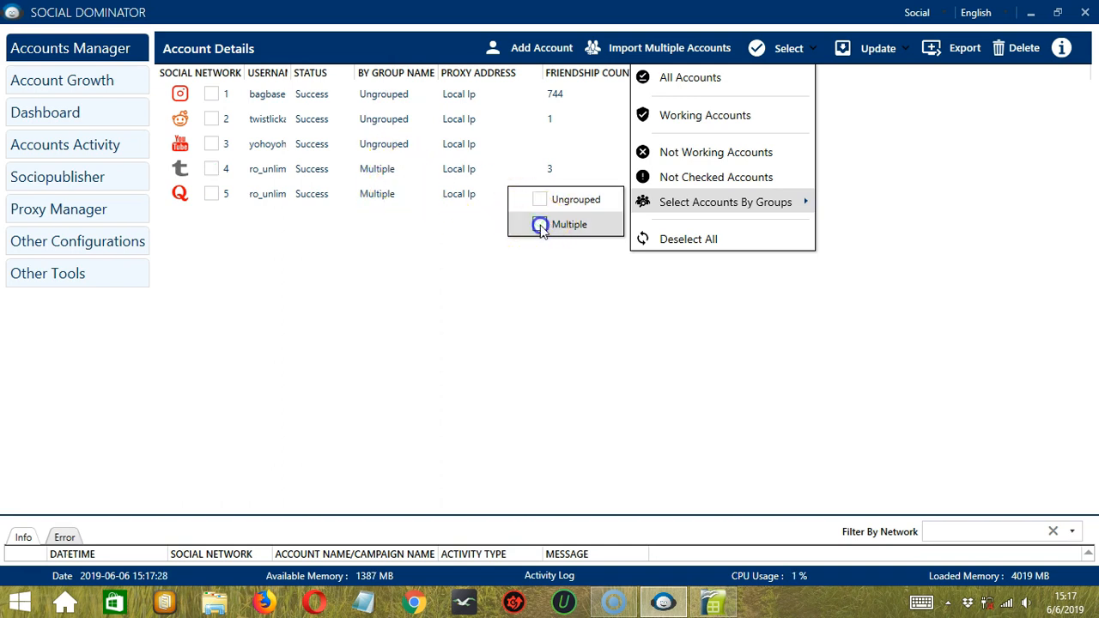
- Try Update All Details with no accounts ticked, then dismiss the 'Please select account to update' alert
click(896, 53)
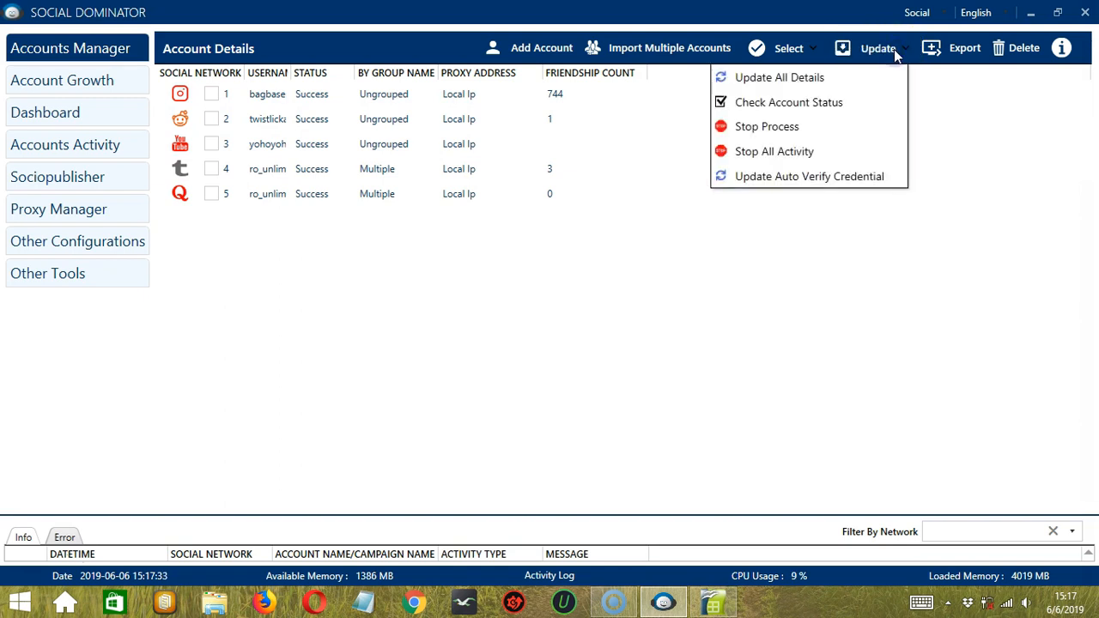
click(857, 82)
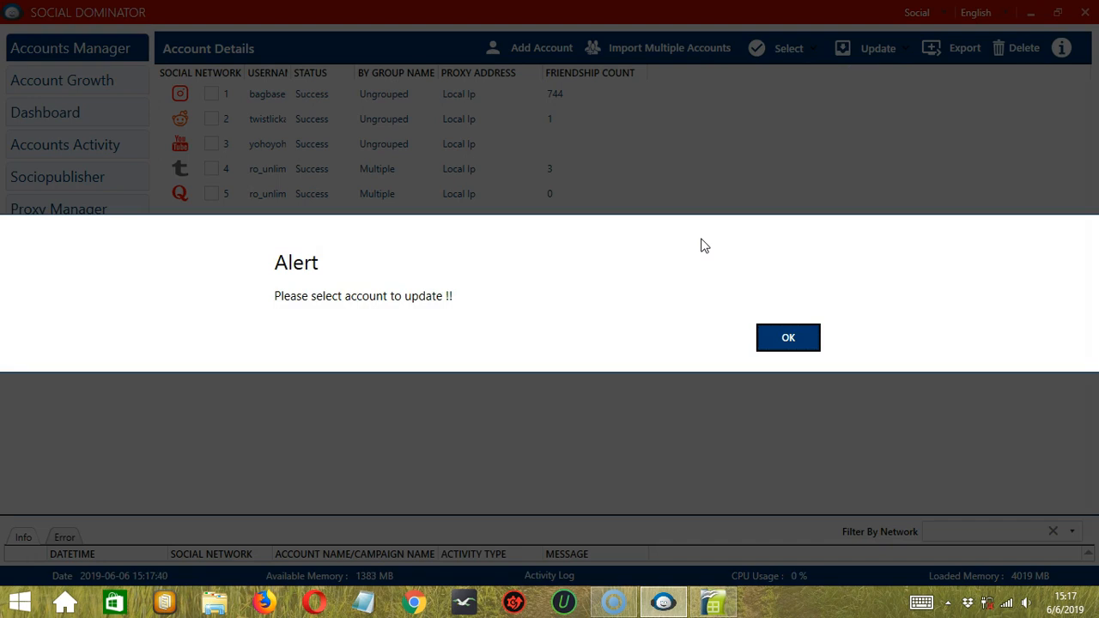
click(779, 338)
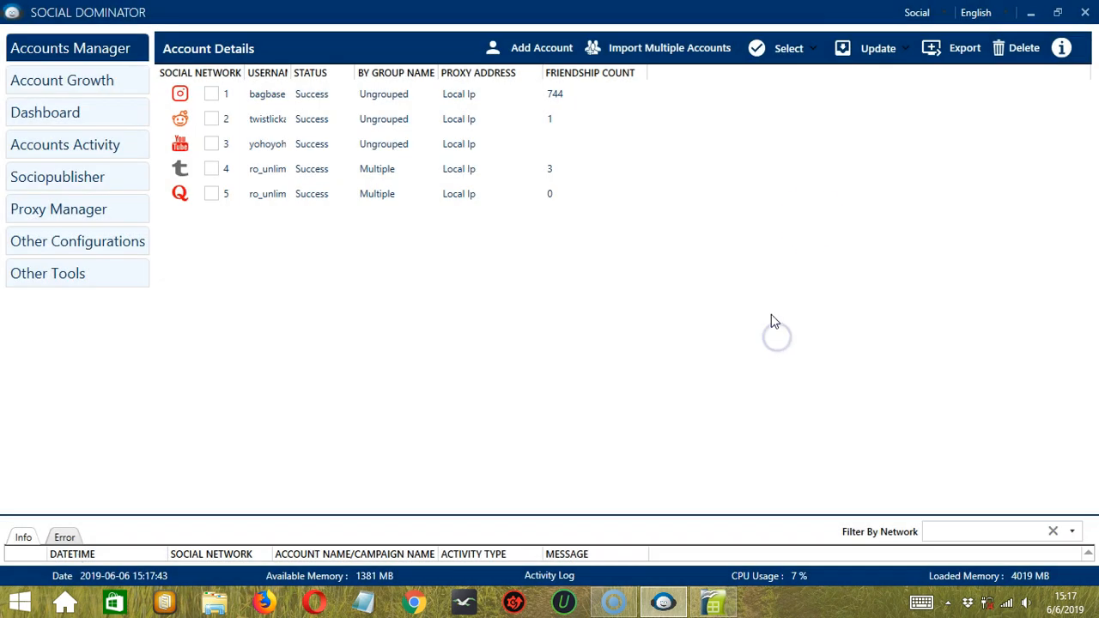
- Tick all accounts in the Multiple group
click(803, 52)
mouse_move(704, 203)
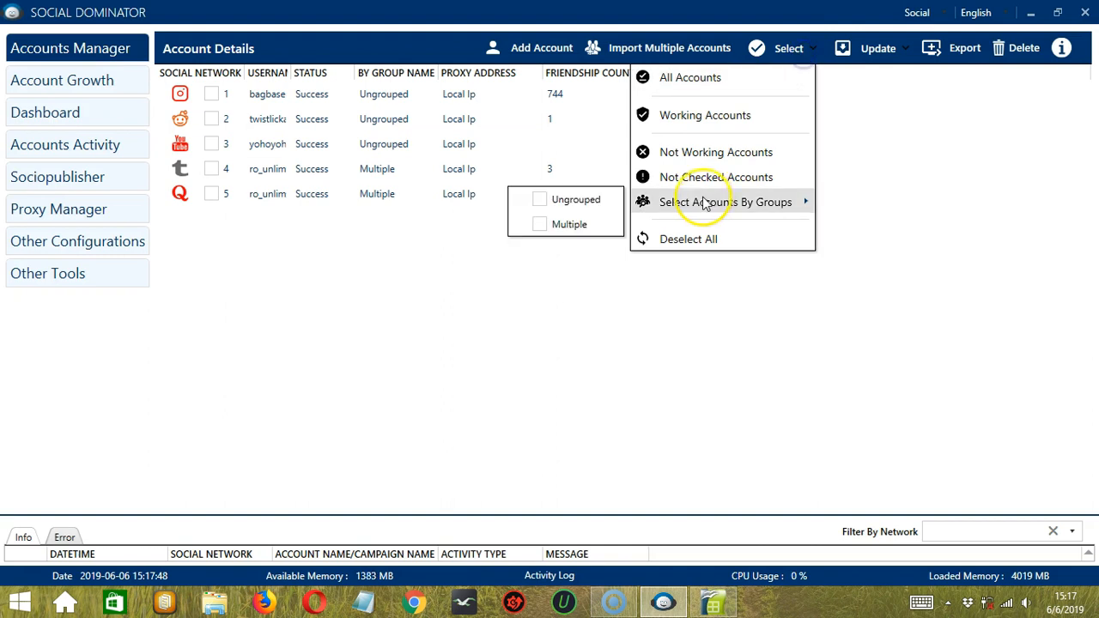
click(539, 224)
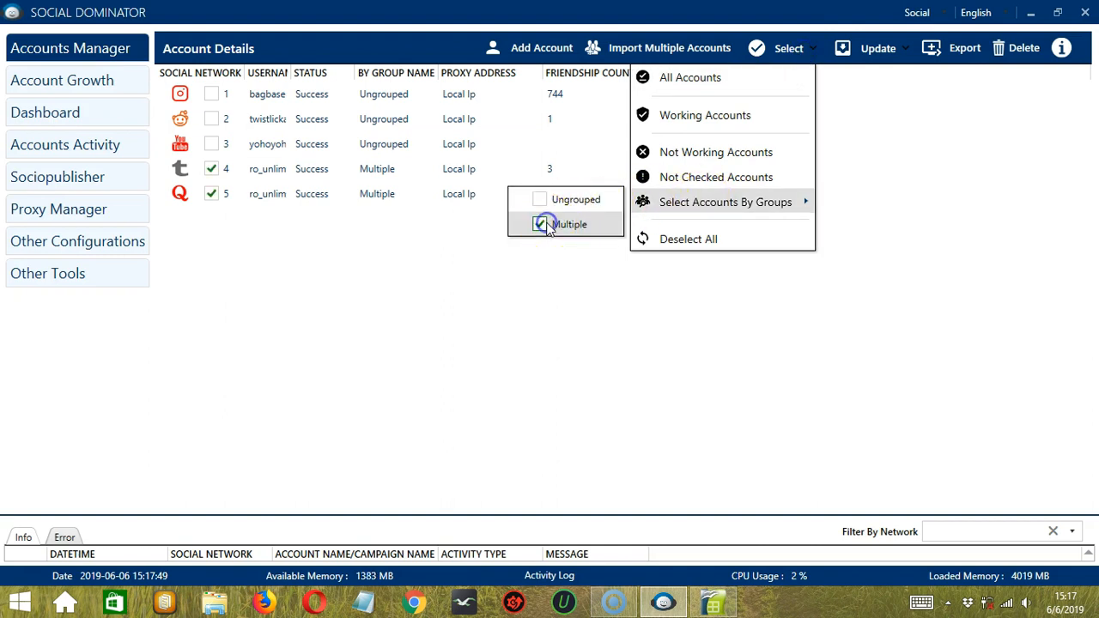
click(586, 290)
- Update all details and check the account status of the ticked accounts, then stop the process
click(867, 50)
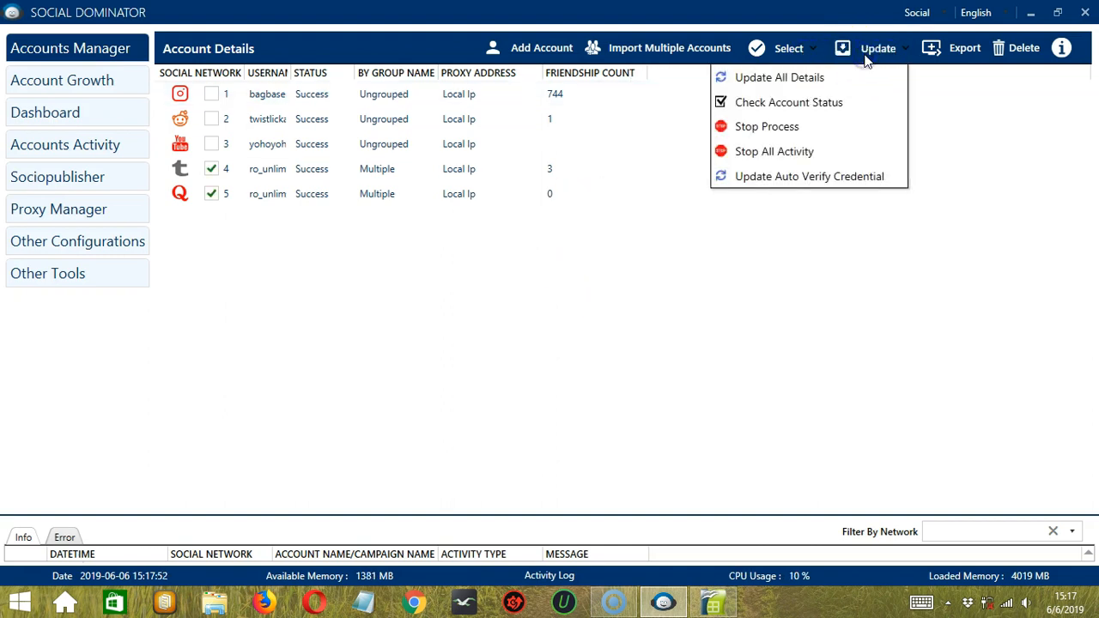
click(828, 76)
click(302, 224)
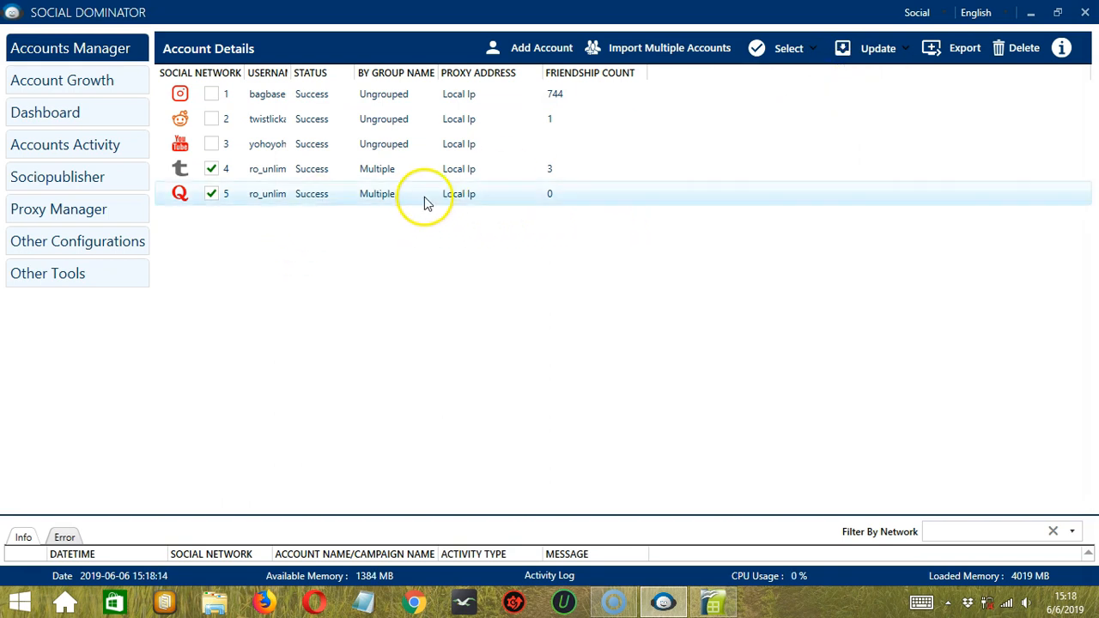
click(877, 55)
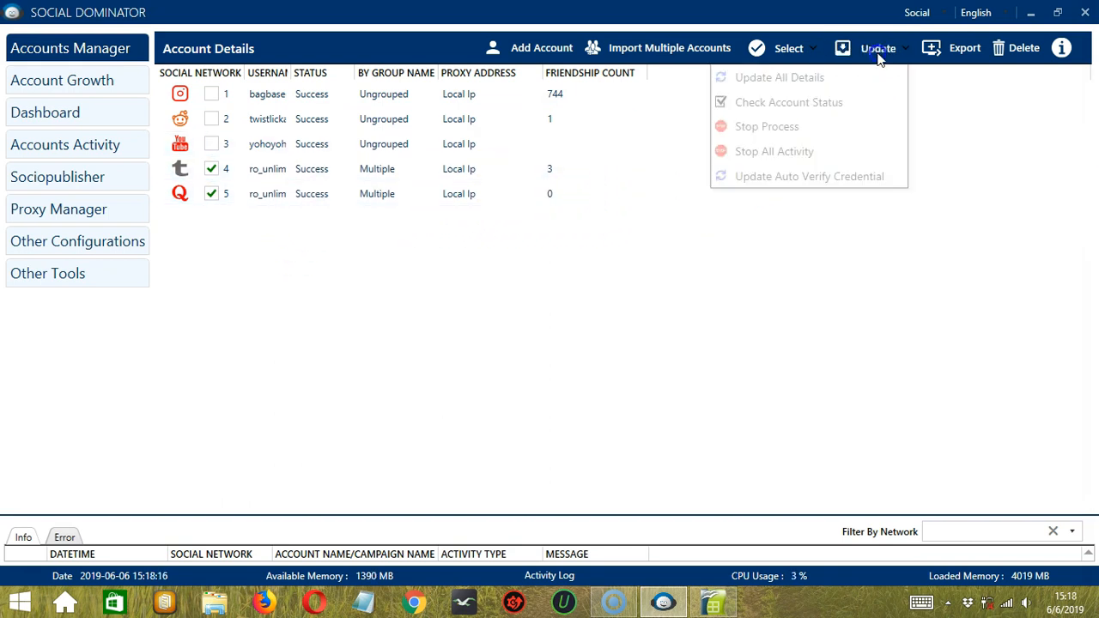
click(829, 108)
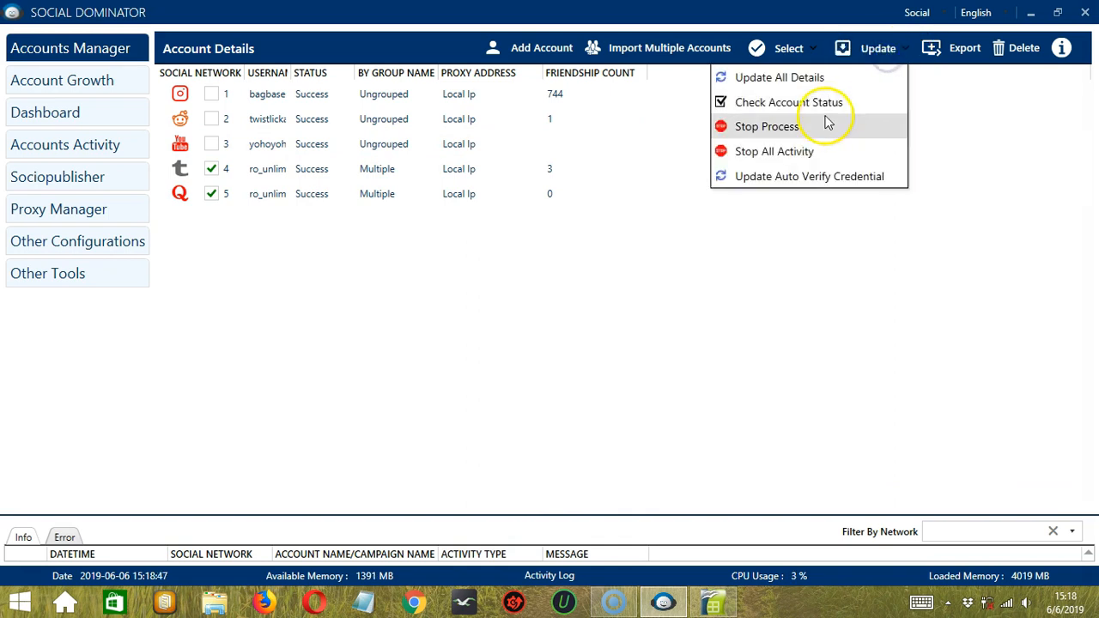
click(824, 127)
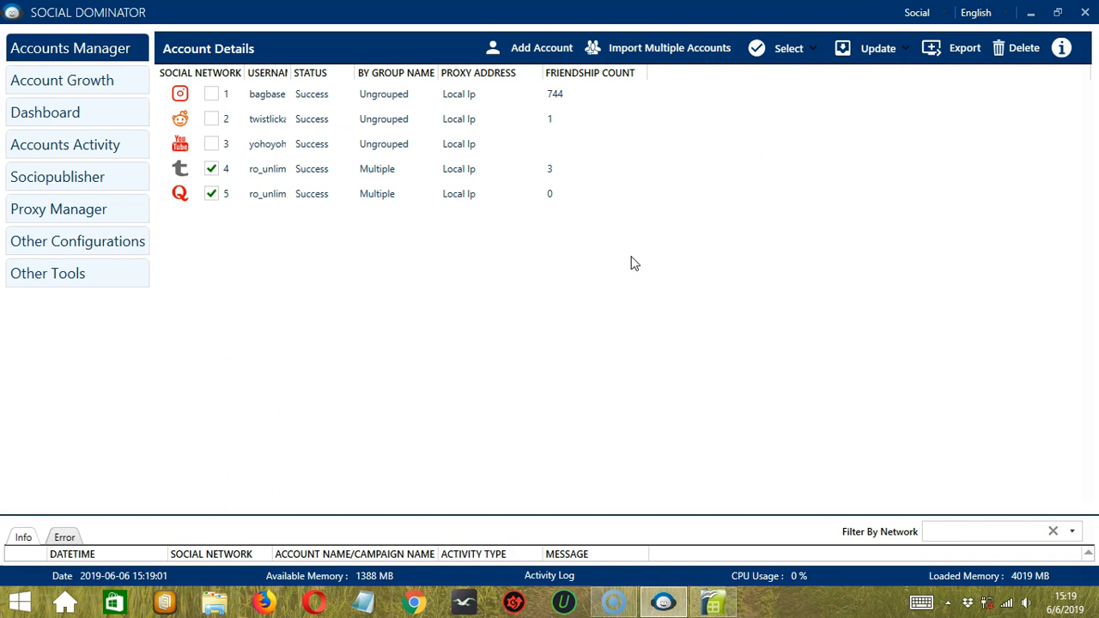
- Stop all running activity from the Update options
click(876, 58)
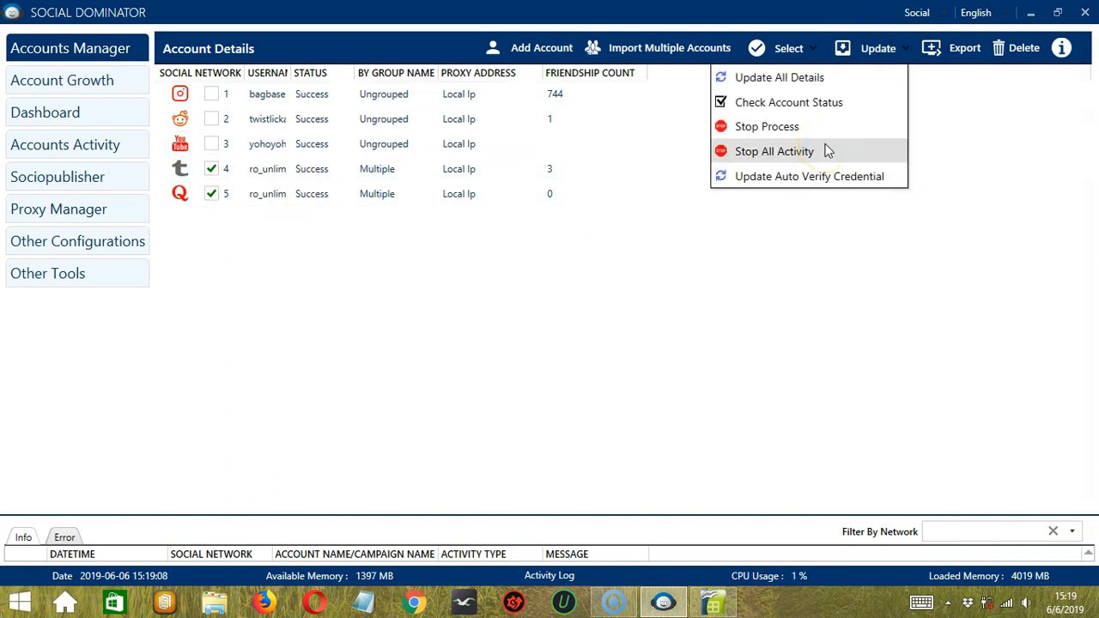
click(826, 151)
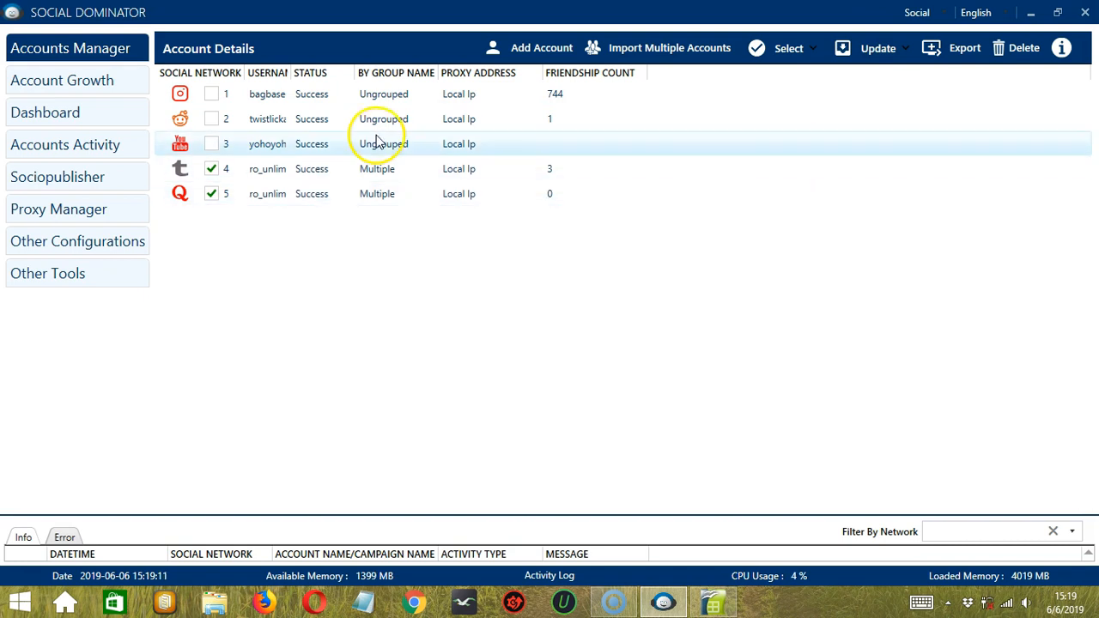
click(850, 48)
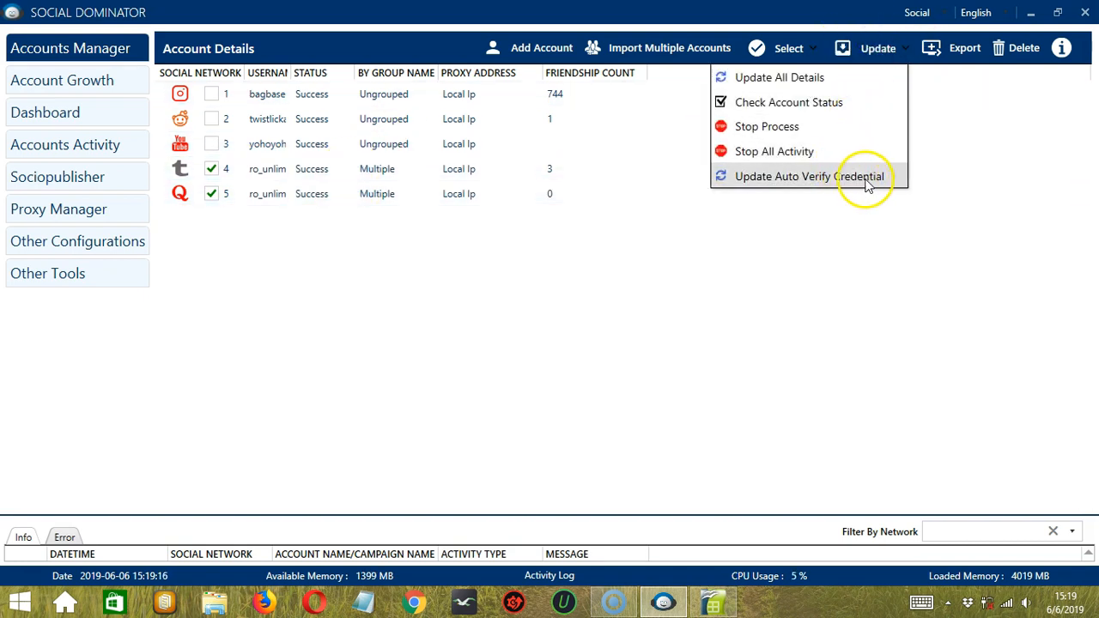
click(816, 249)
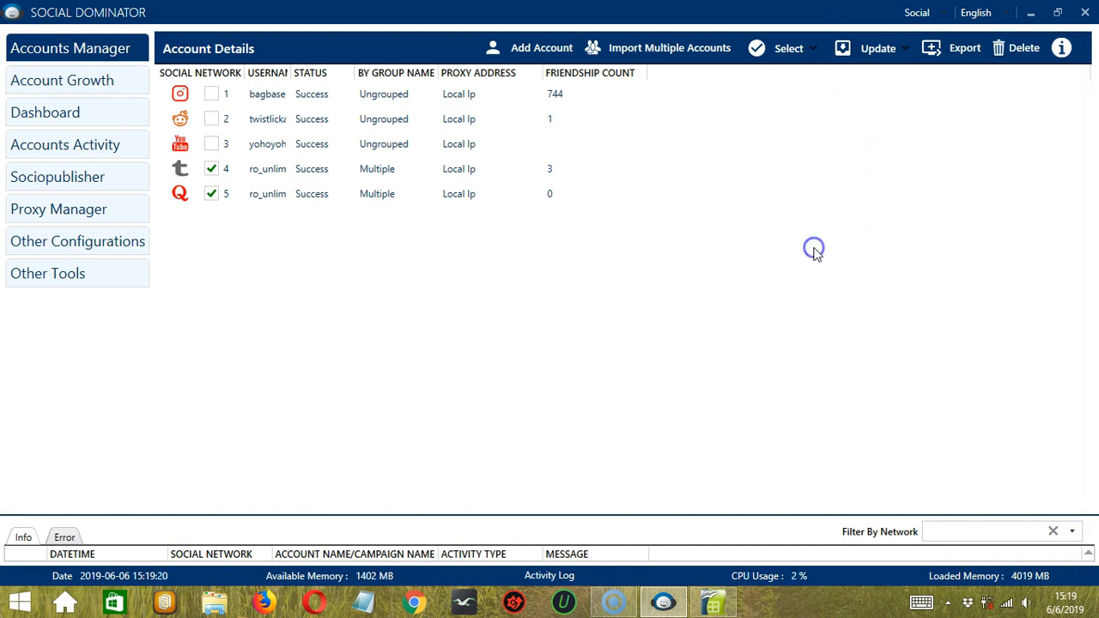
- Export the two ticked Multiple-group accounts to the Desktop and dismiss the success message
click(958, 52)
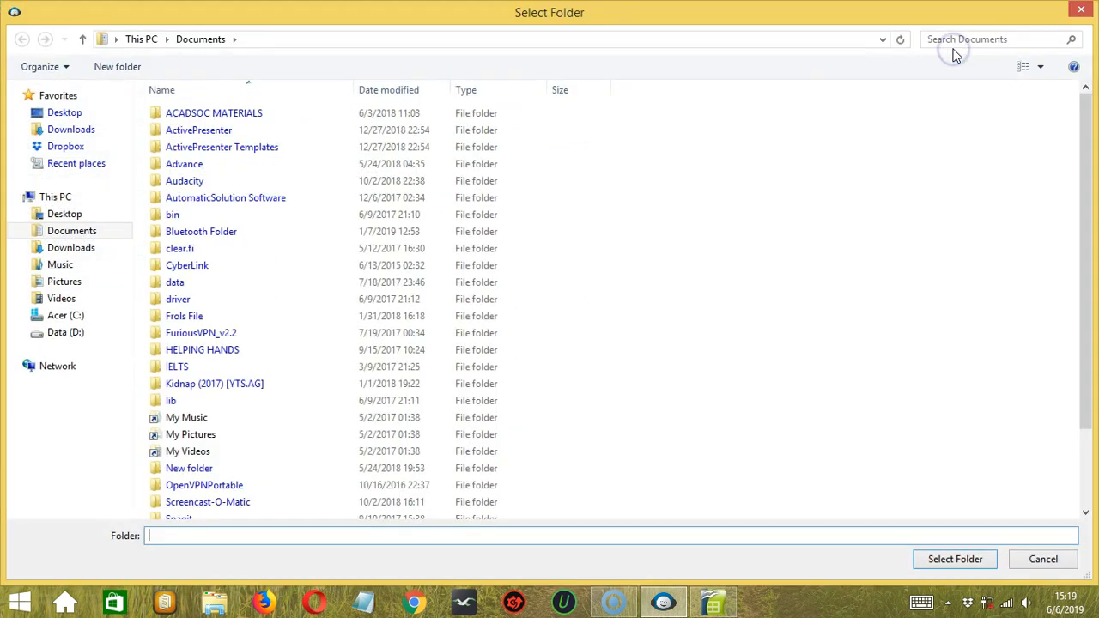
click(66, 216)
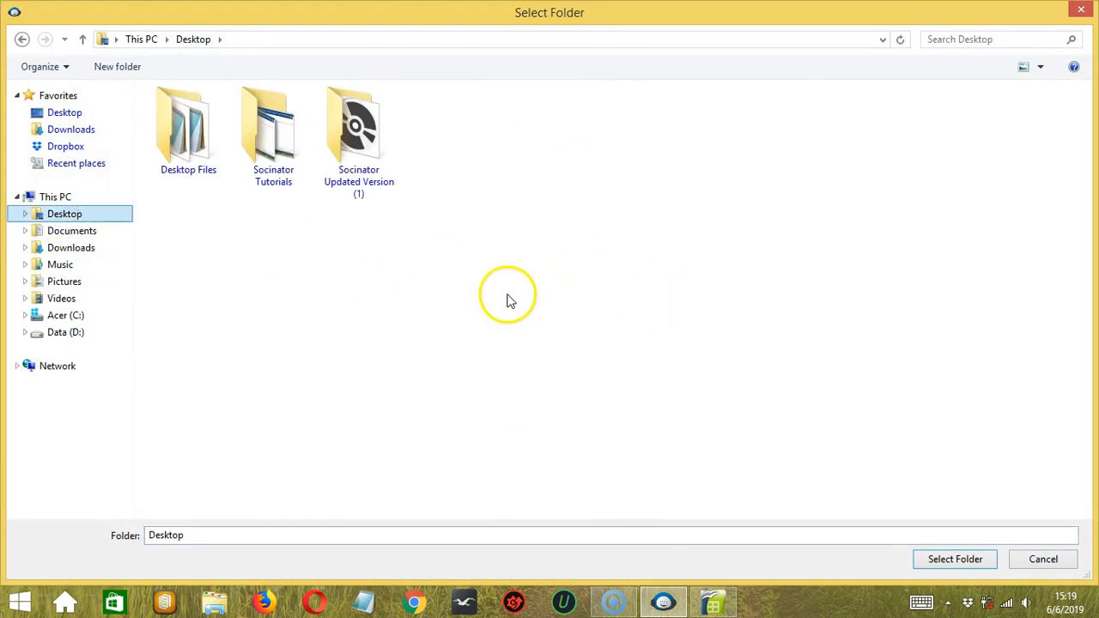
click(947, 561)
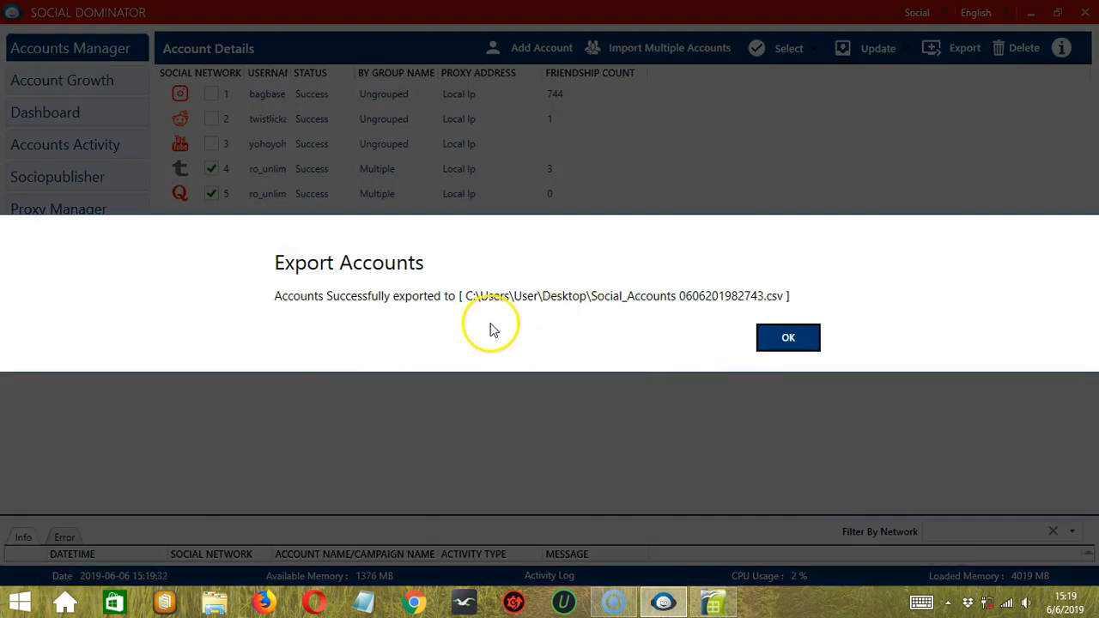
click(779, 340)
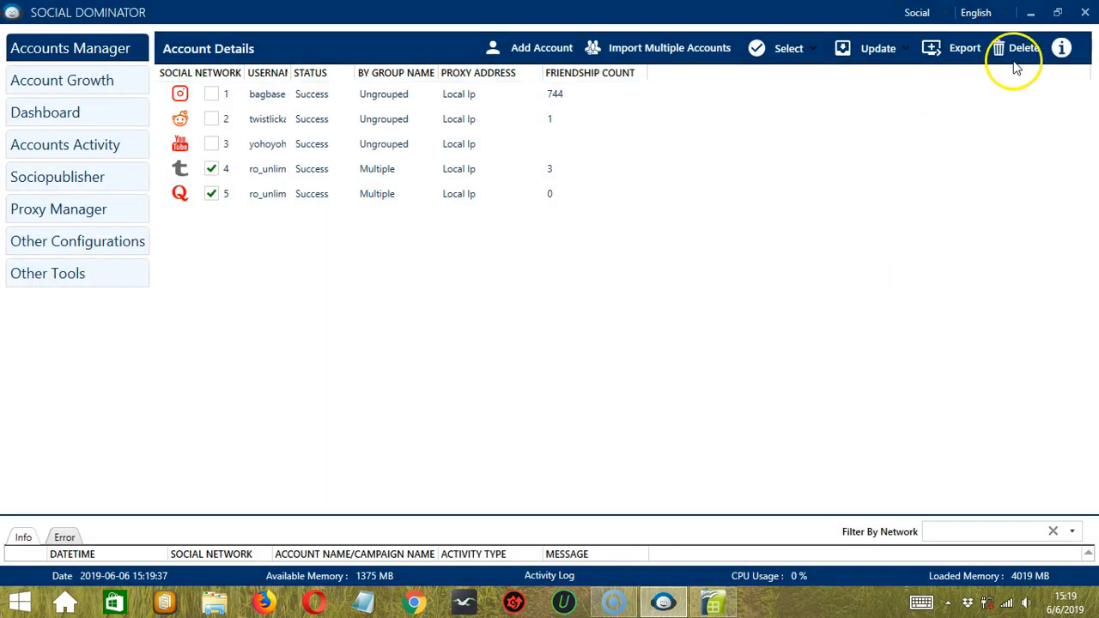
- Delete the two ticked Multiple-group accounts, confirming with Delete Anyways
click(1023, 54)
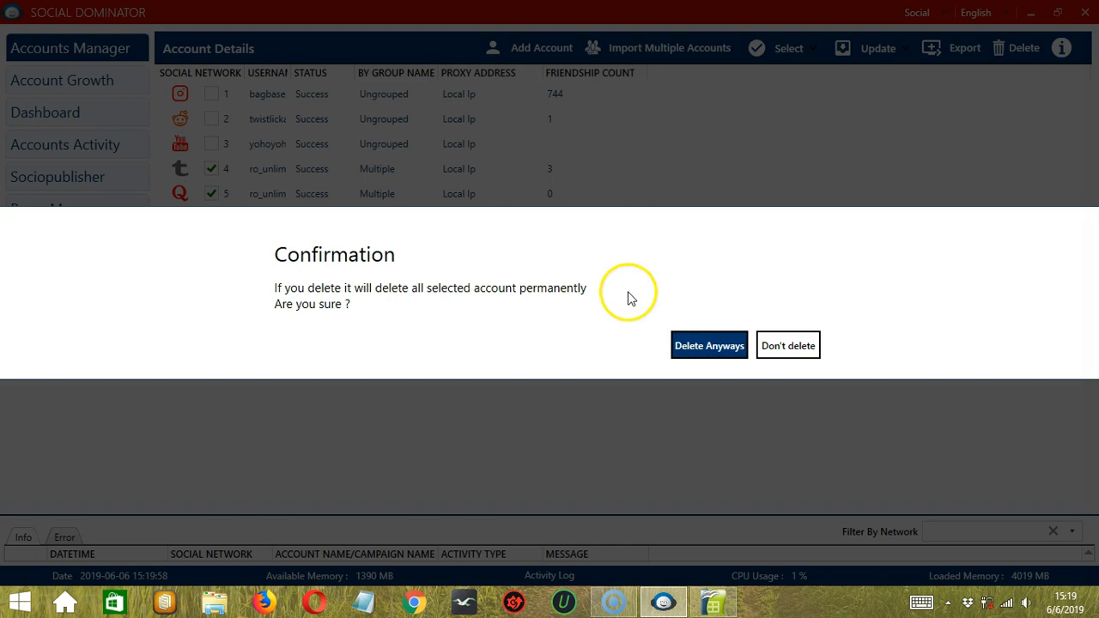
click(689, 350)
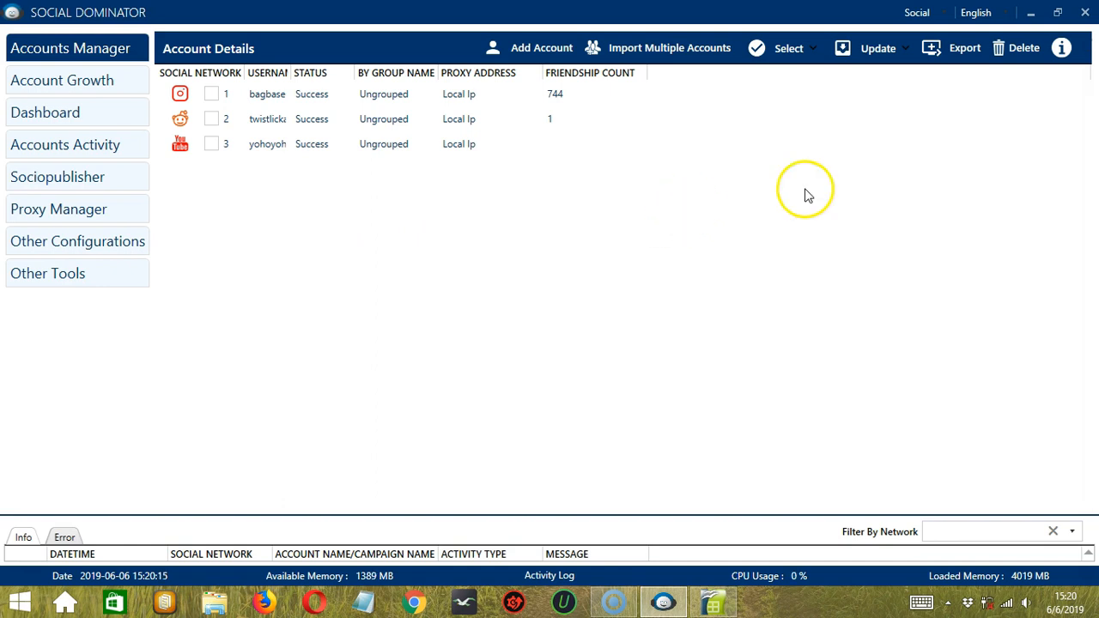
- Add the Tumblr account back from 'import single.txt' on the Desktop into the Multiple group
click(682, 53)
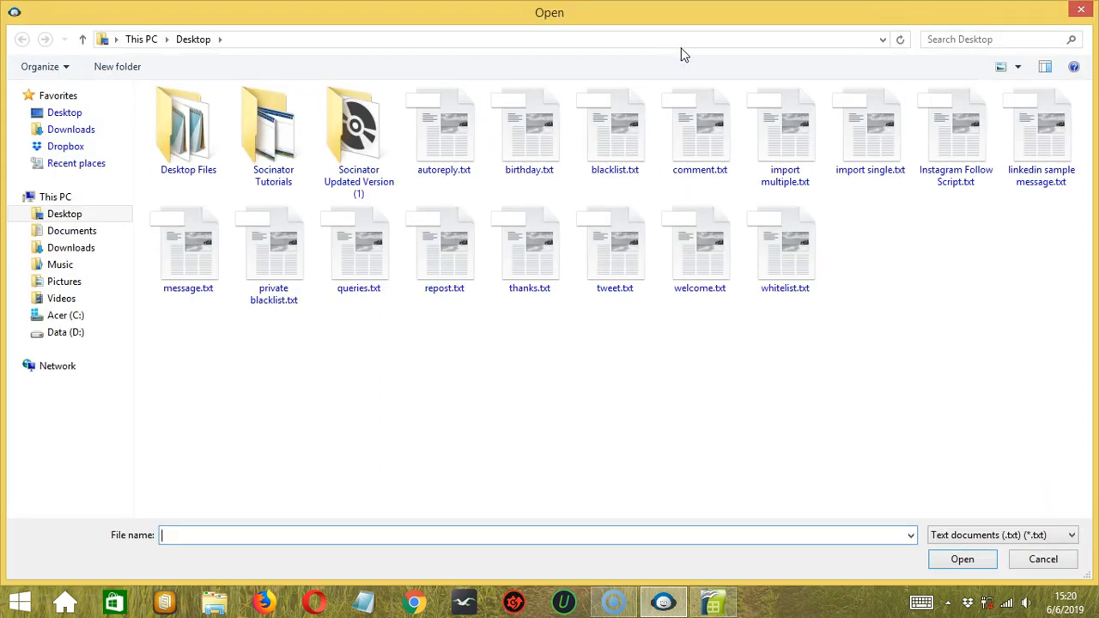
click(879, 126)
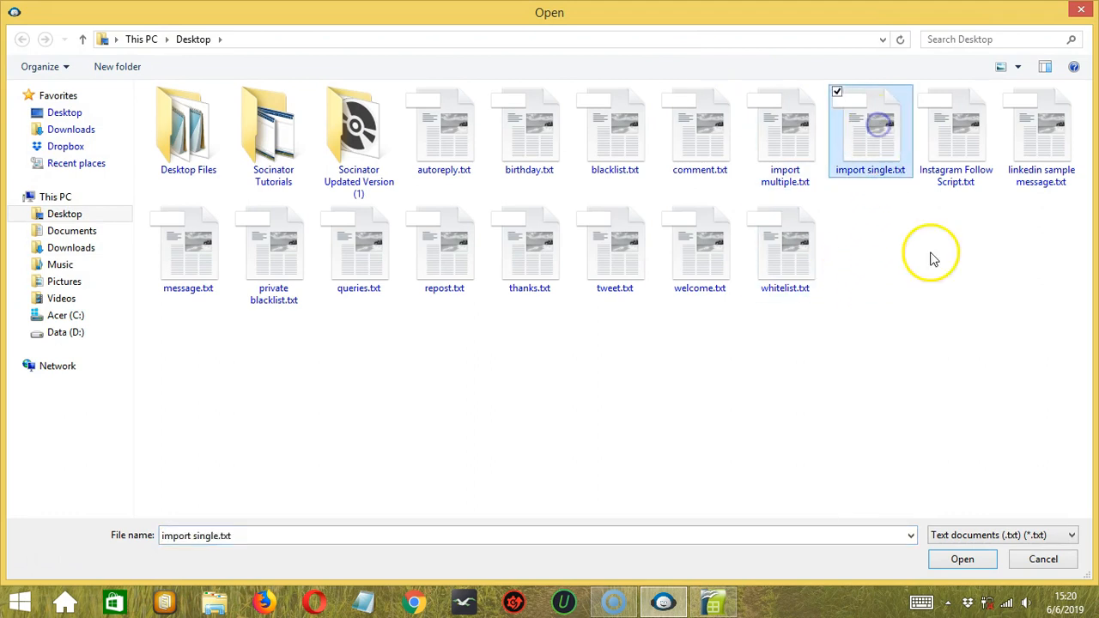
click(963, 559)
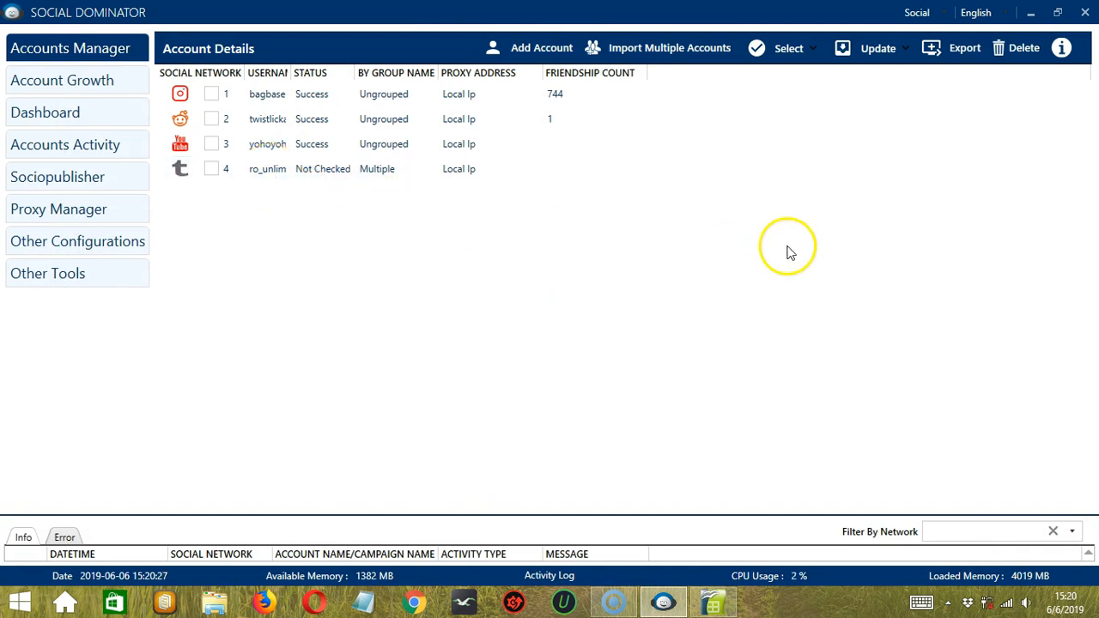
click(1063, 48)
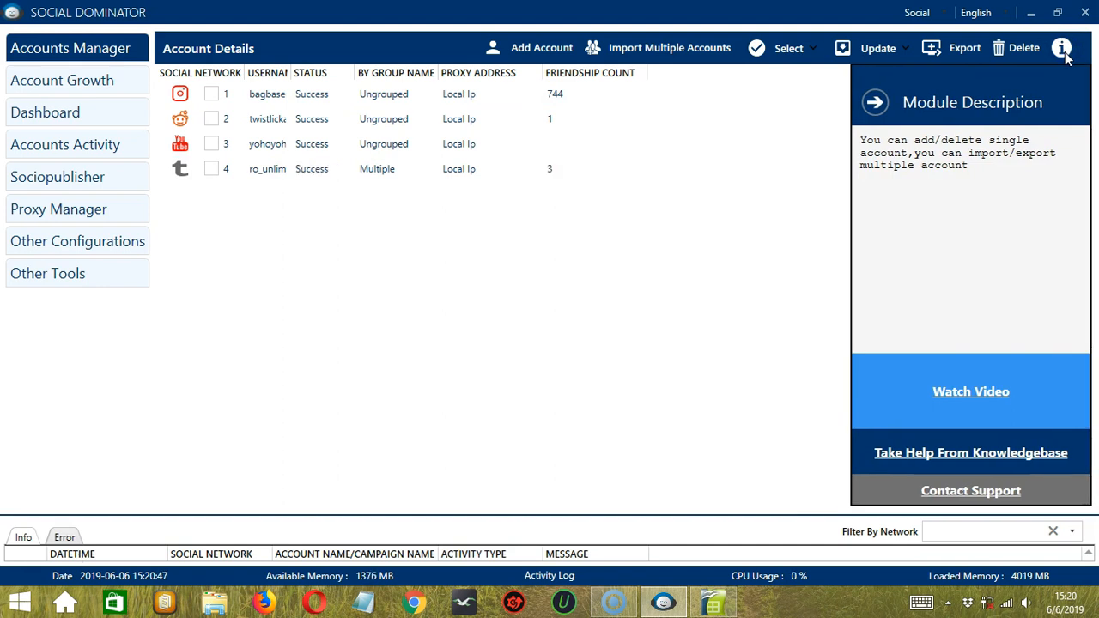
click(1064, 49)
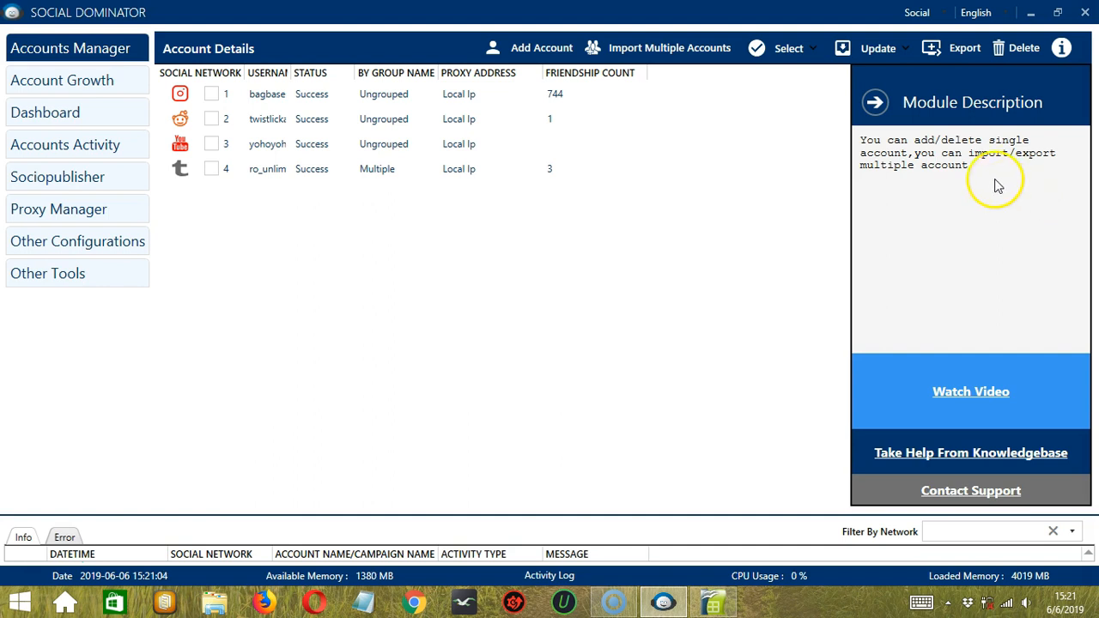
click(875, 102)
click(901, 263)
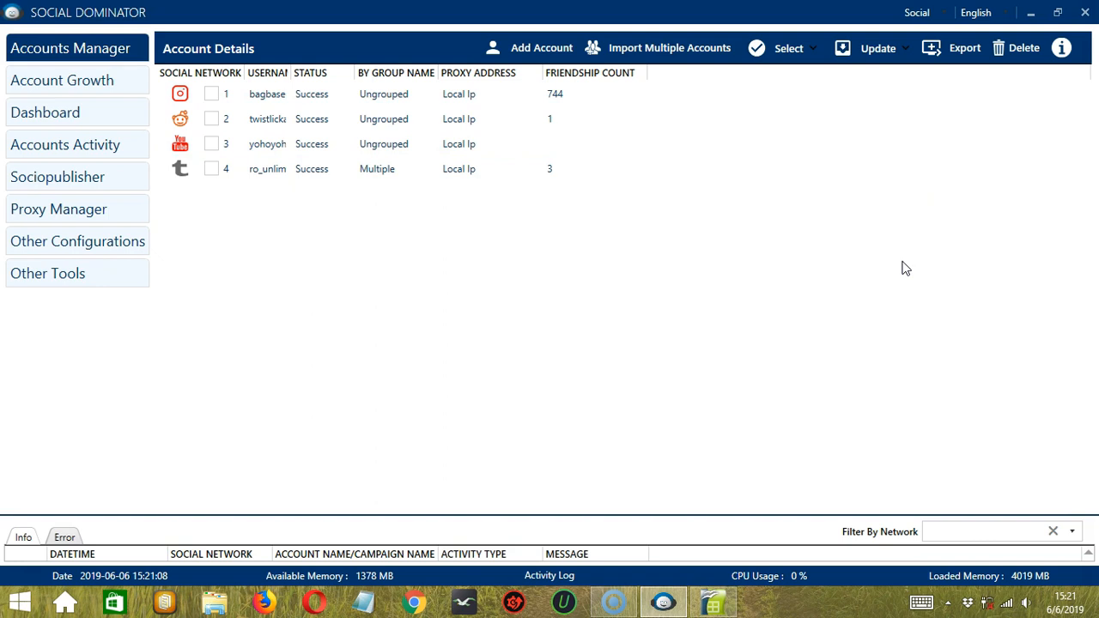